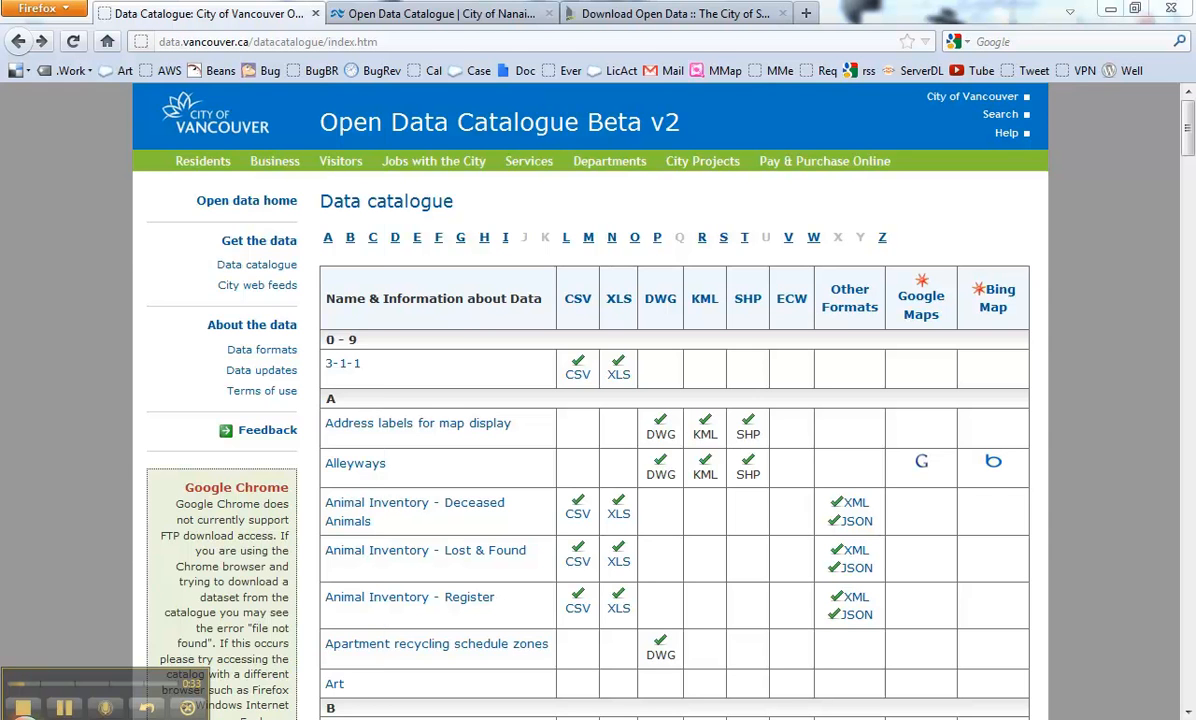
Step: Launch FME Workbench from the FME Desktop 2012 group in the Start Menu
{"action": "key", "text": "super"}
{"action": "left_click", "coordinate": [85, 655]}
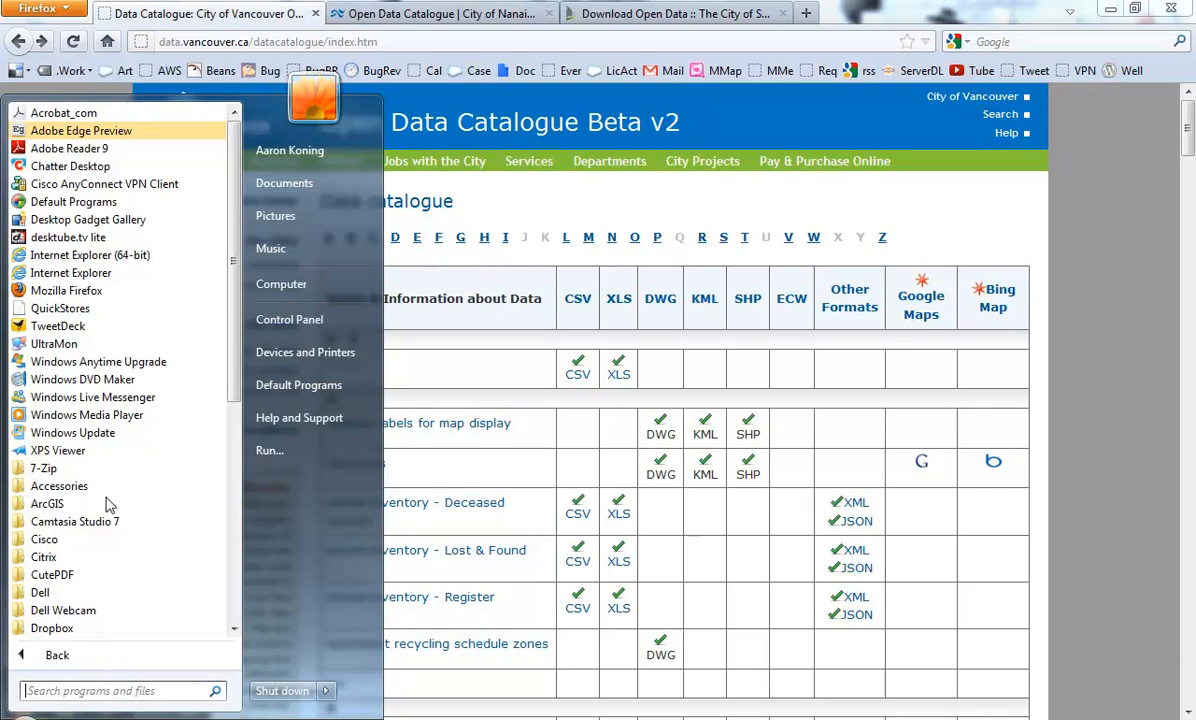
{"action": "scroll", "coordinate": [105, 535], "scroll_direction": "down", "scroll_amount": 3}
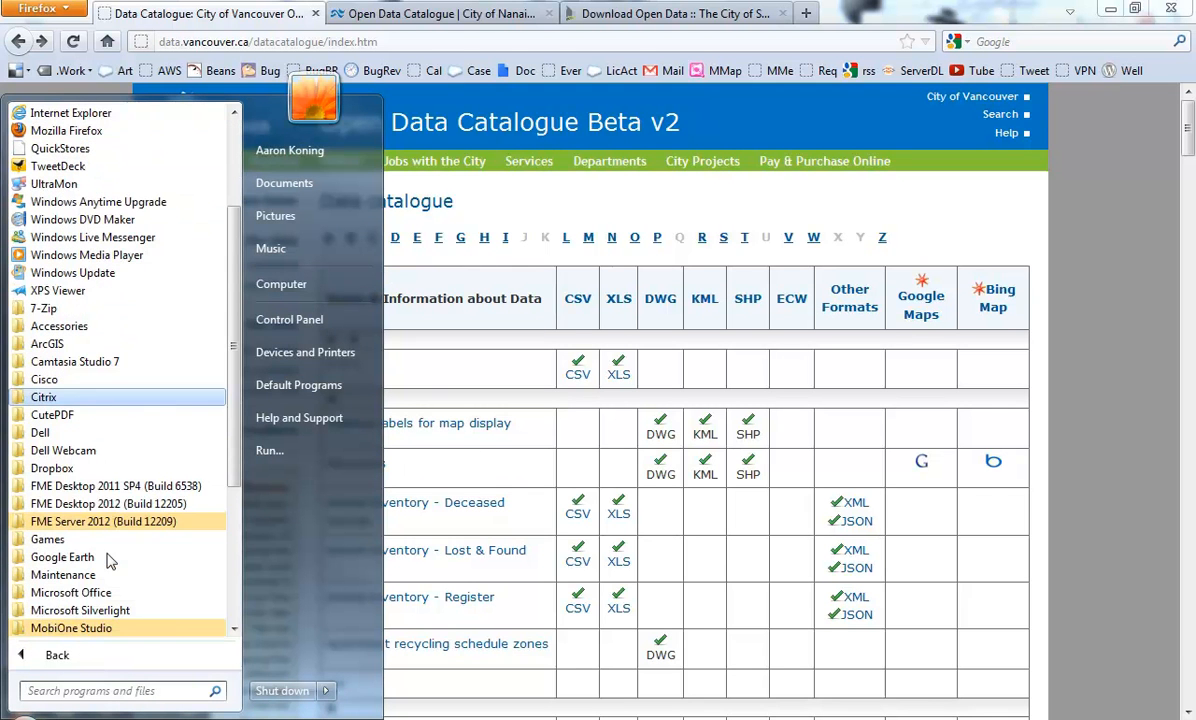
{"action": "left_click", "coordinate": [107, 505]}
{"action": "left_click", "coordinate": [105, 548]}
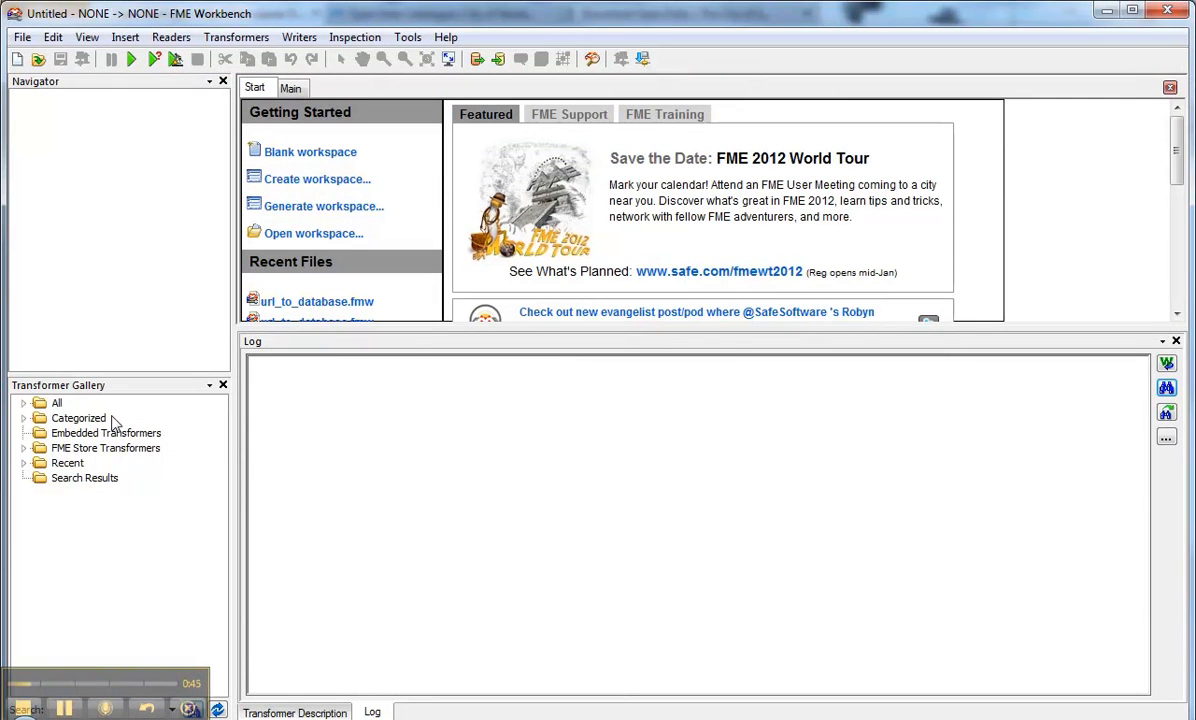
Step: Start generating a new workspace with Generic (Any Format) as the reader format
{"action": "left_click_drag", "start_coordinate": [325, 330], "coordinate": [339, 453]}
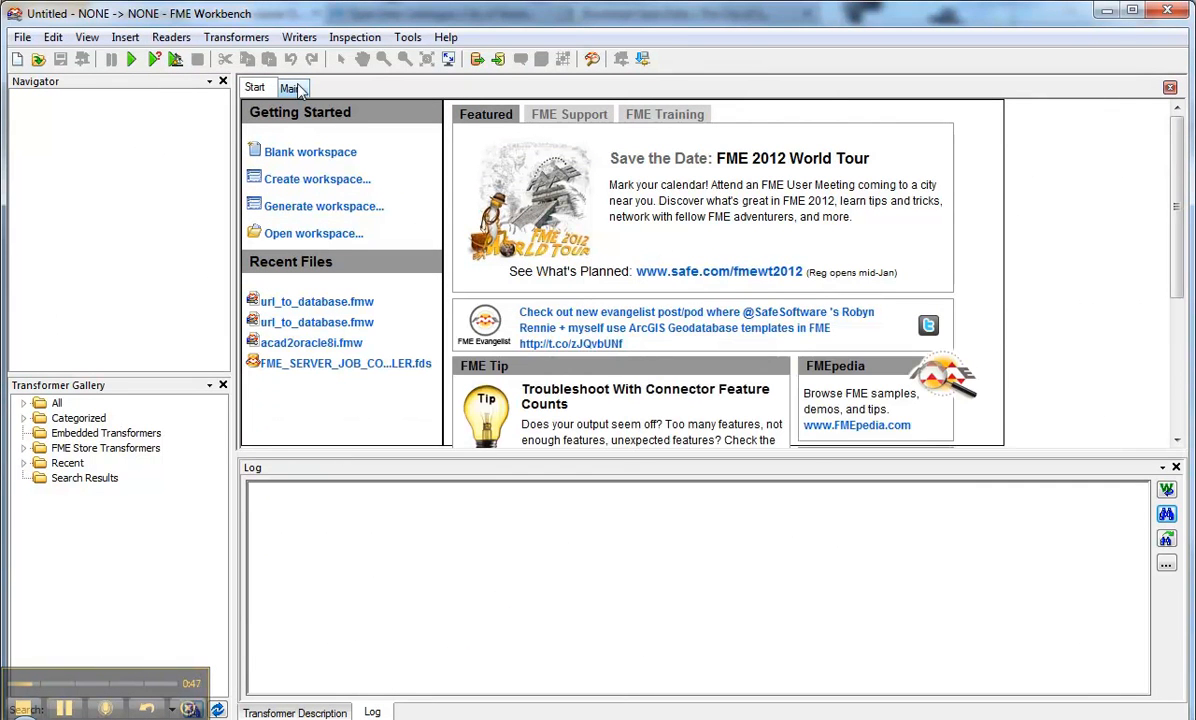
{"action": "left_click", "coordinate": [22, 37]}
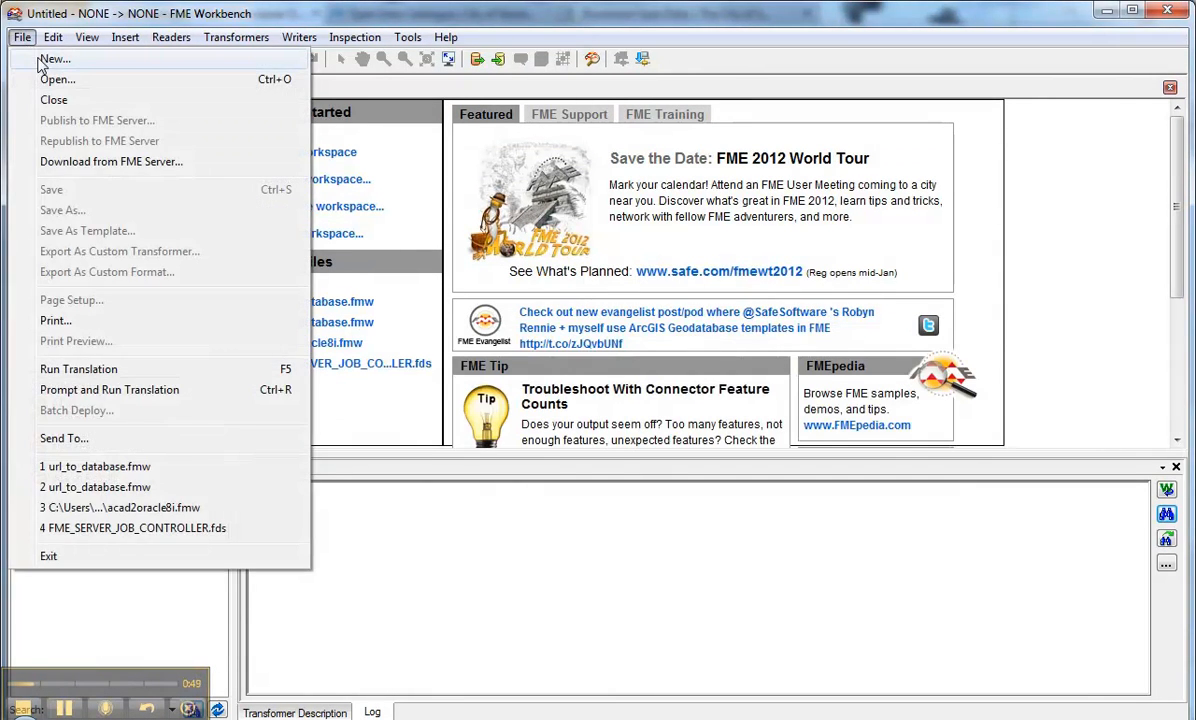
{"action": "left_click", "coordinate": [40, 59]}
{"action": "double_click", "coordinate": [620, 125]}
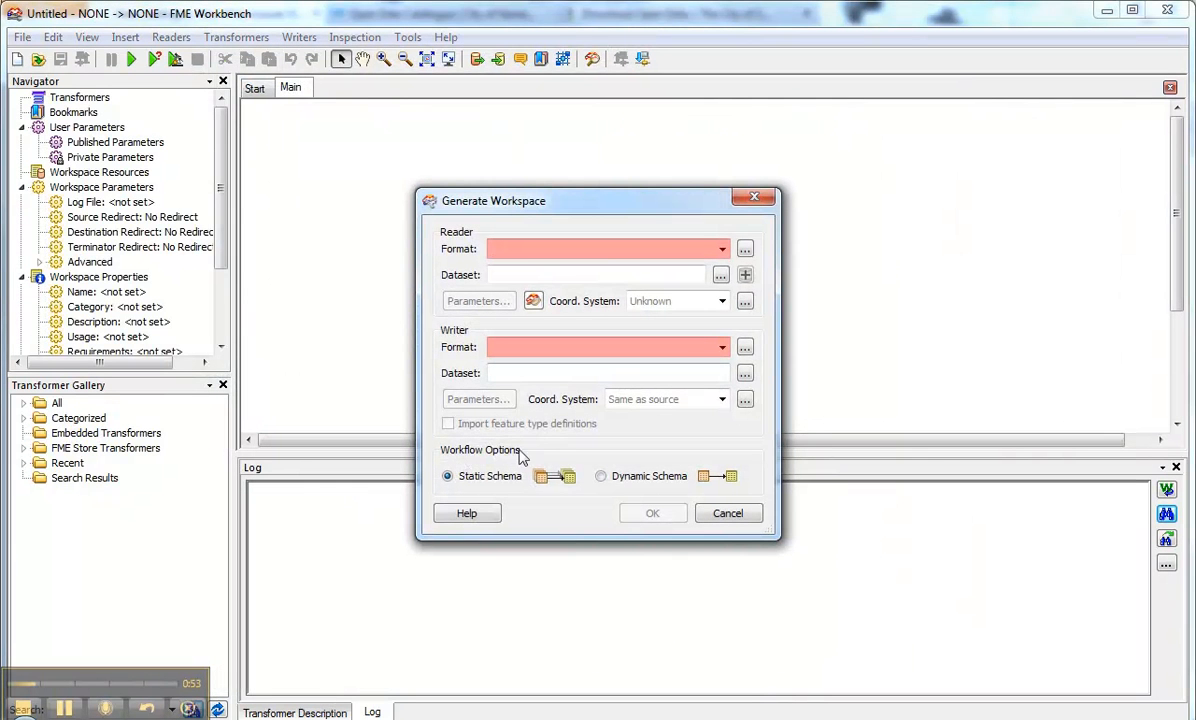
{"action": "left_click", "coordinate": [576, 248]}
{"action": "type", "text": "generic"}
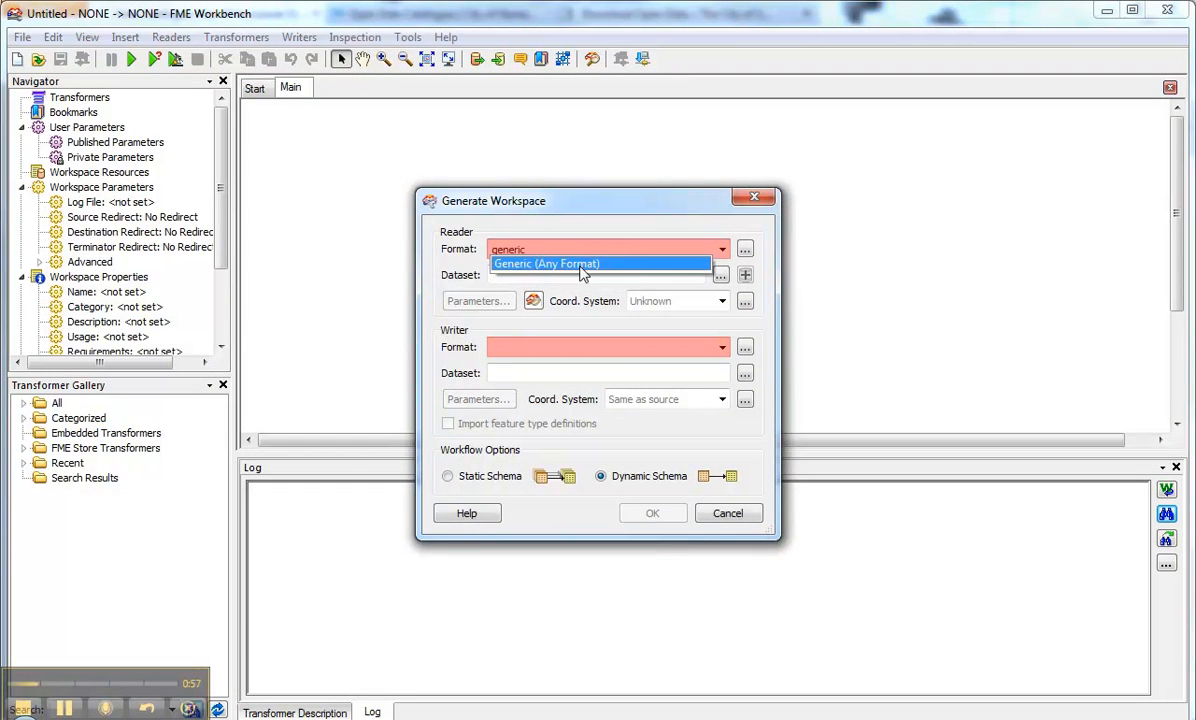
{"action": "left_click", "coordinate": [583, 264]}
Step: Set the reader's source dataset to C:\FMEData\Data\Parks\city_parks.tab
{"action": "left_click", "coordinate": [721, 274]}
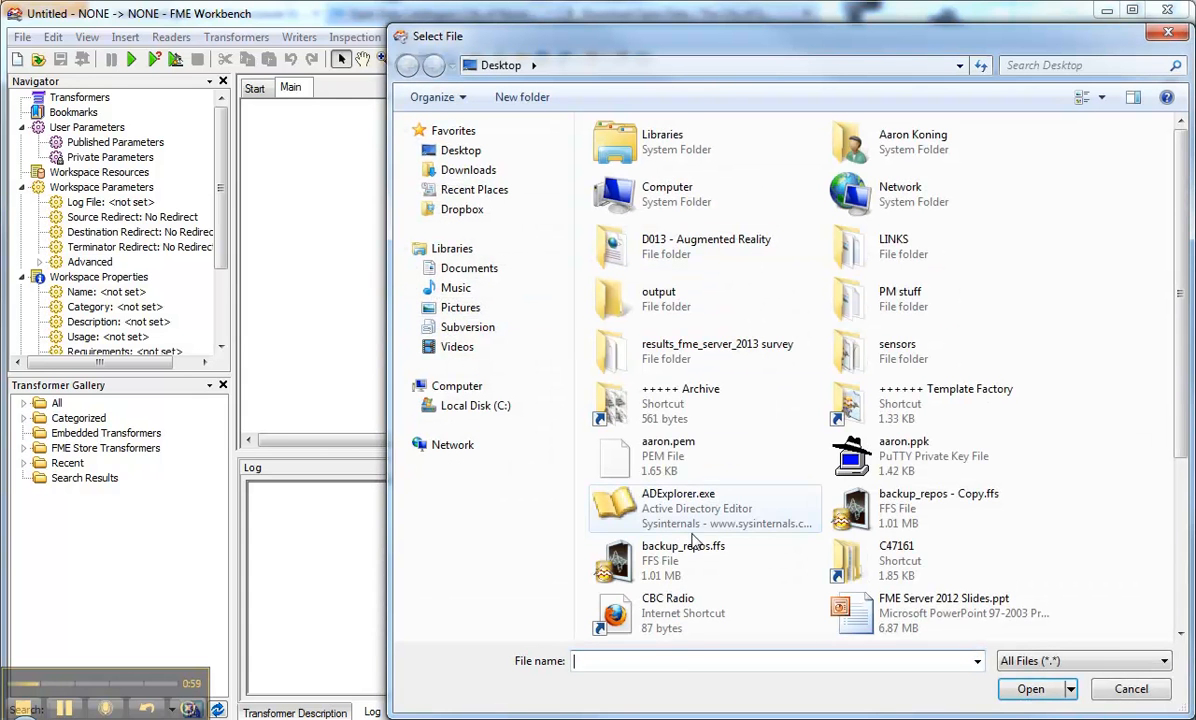
{"action": "type", "text": "\\fmedata\\"}
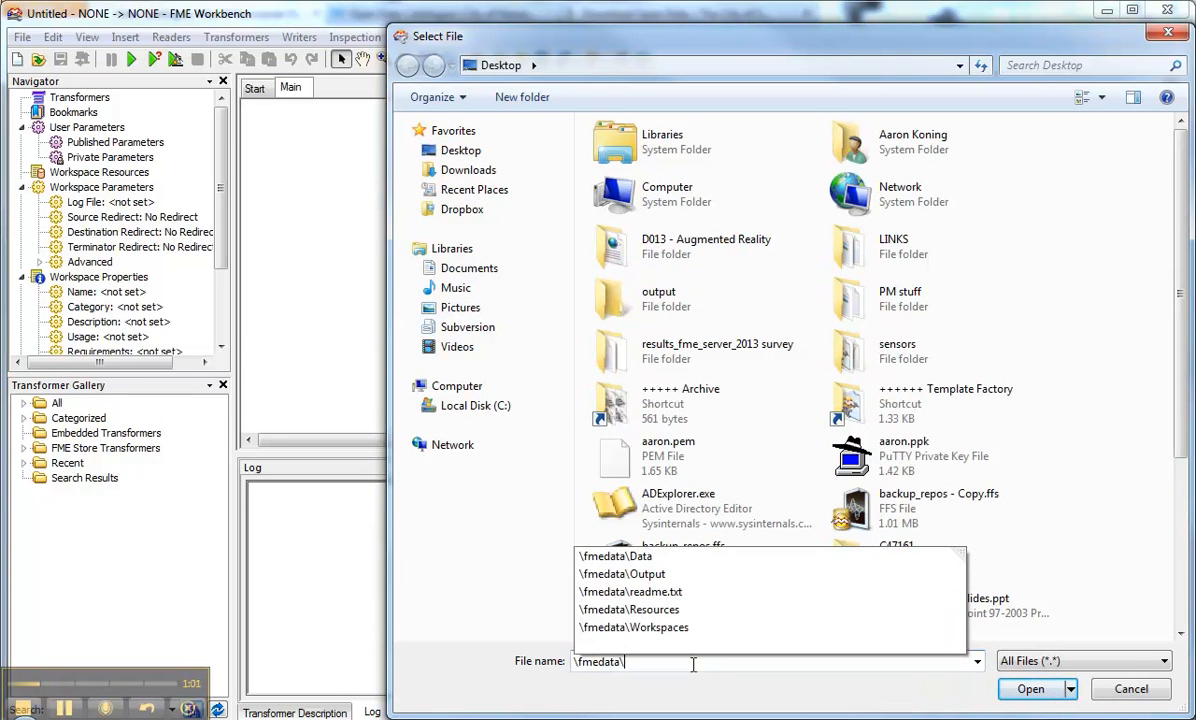
{"action": "key", "text": "Return"}
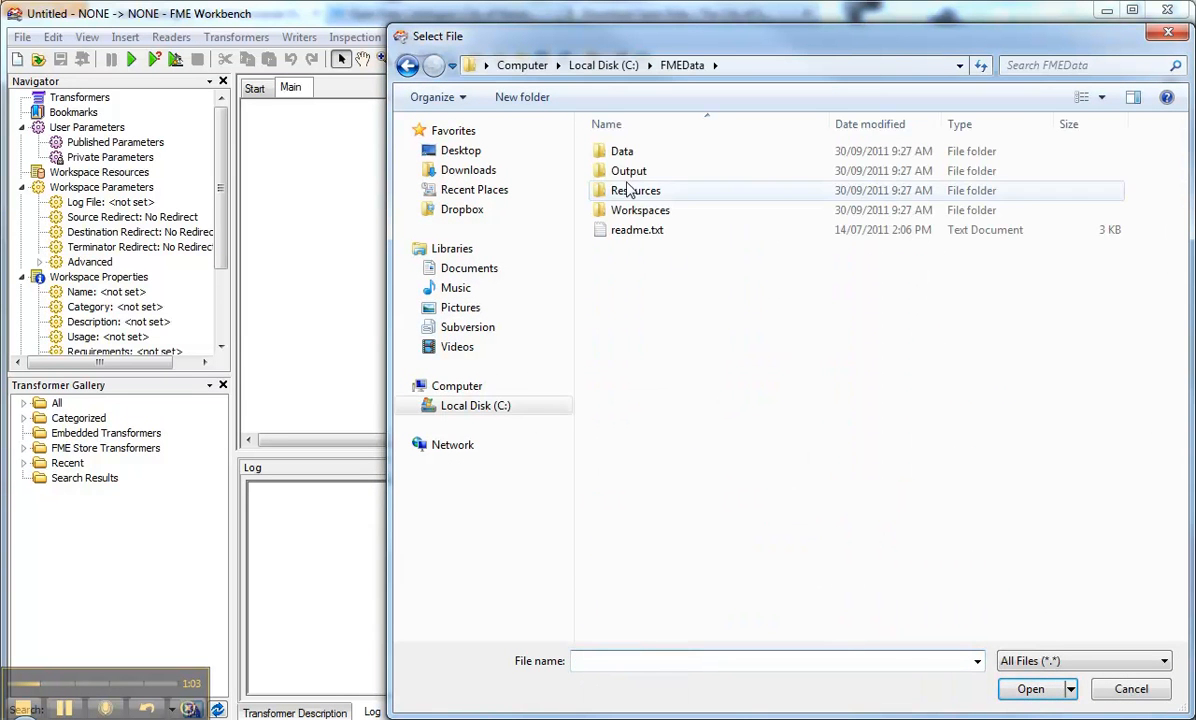
{"action": "double_click", "coordinate": [628, 160]}
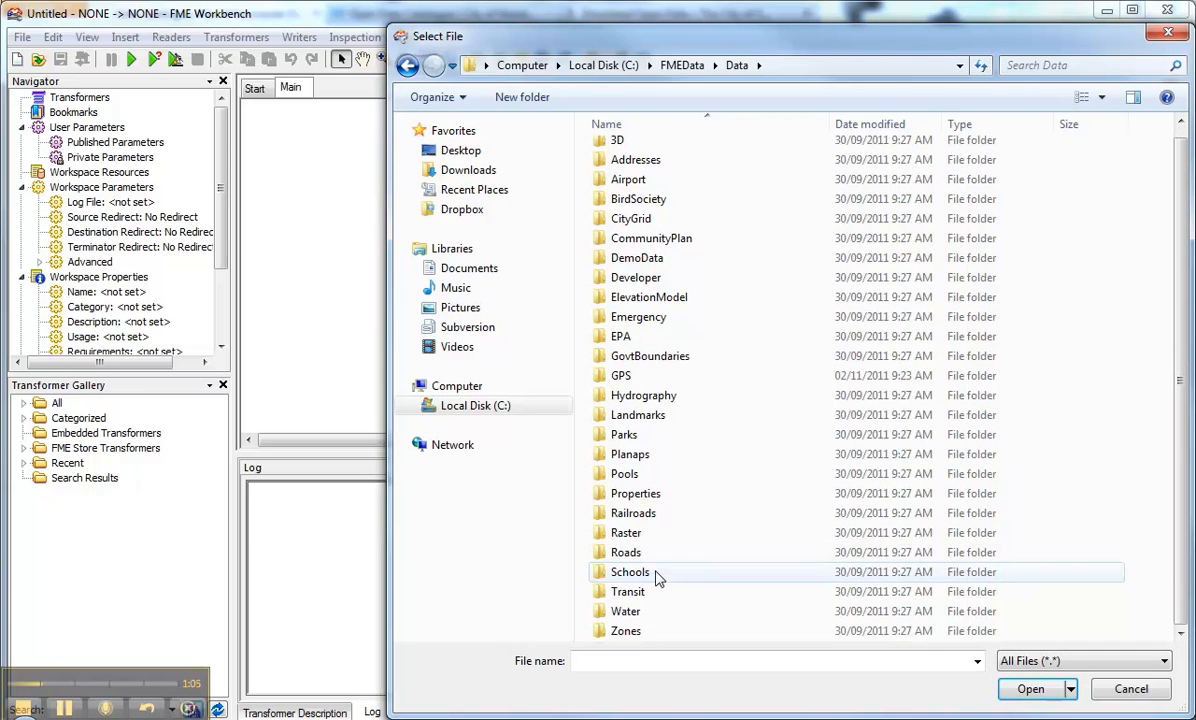
{"action": "scroll", "coordinate": [654, 573], "scroll_direction": "down", "scroll_amount": 1}
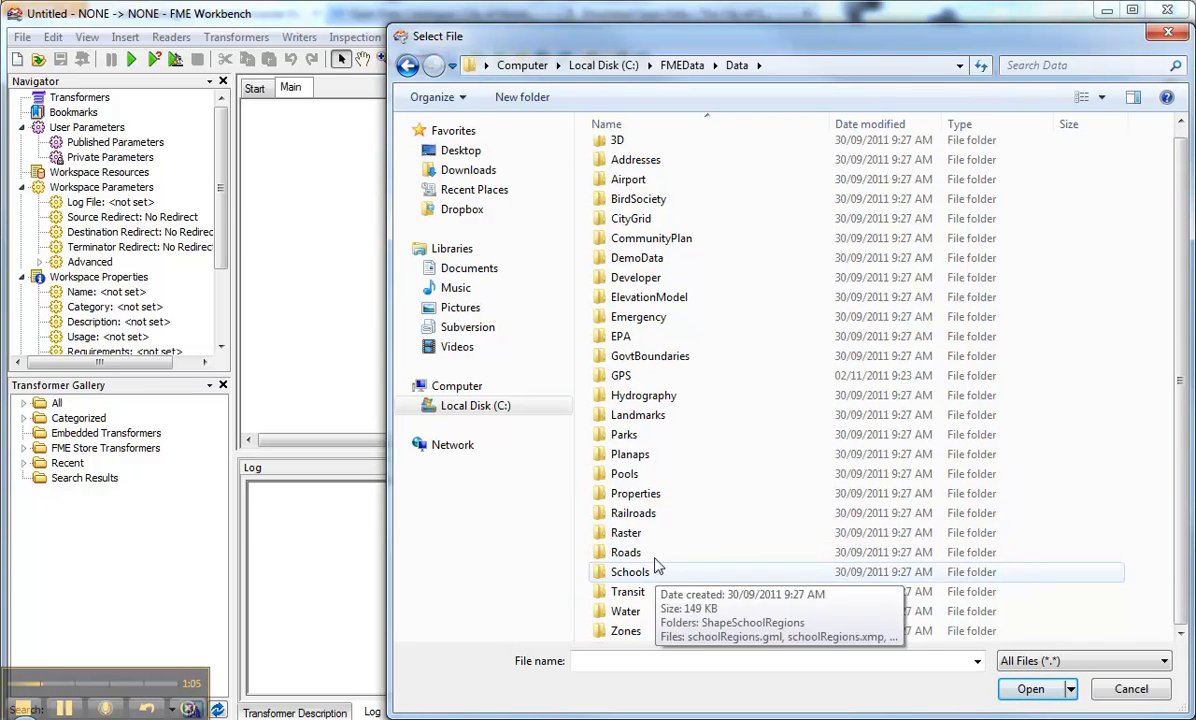
{"action": "double_click", "coordinate": [628, 436]}
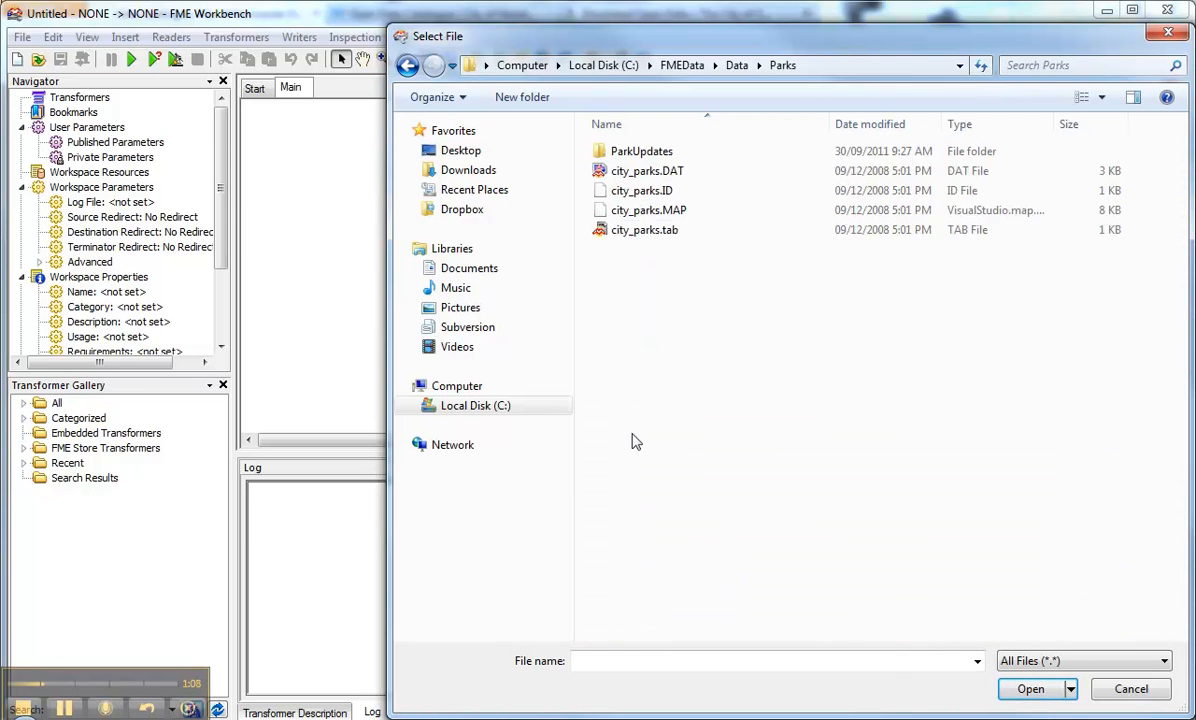
{"action": "left_click", "coordinate": [648, 231]}
{"action": "left_click", "coordinate": [1036, 689]}
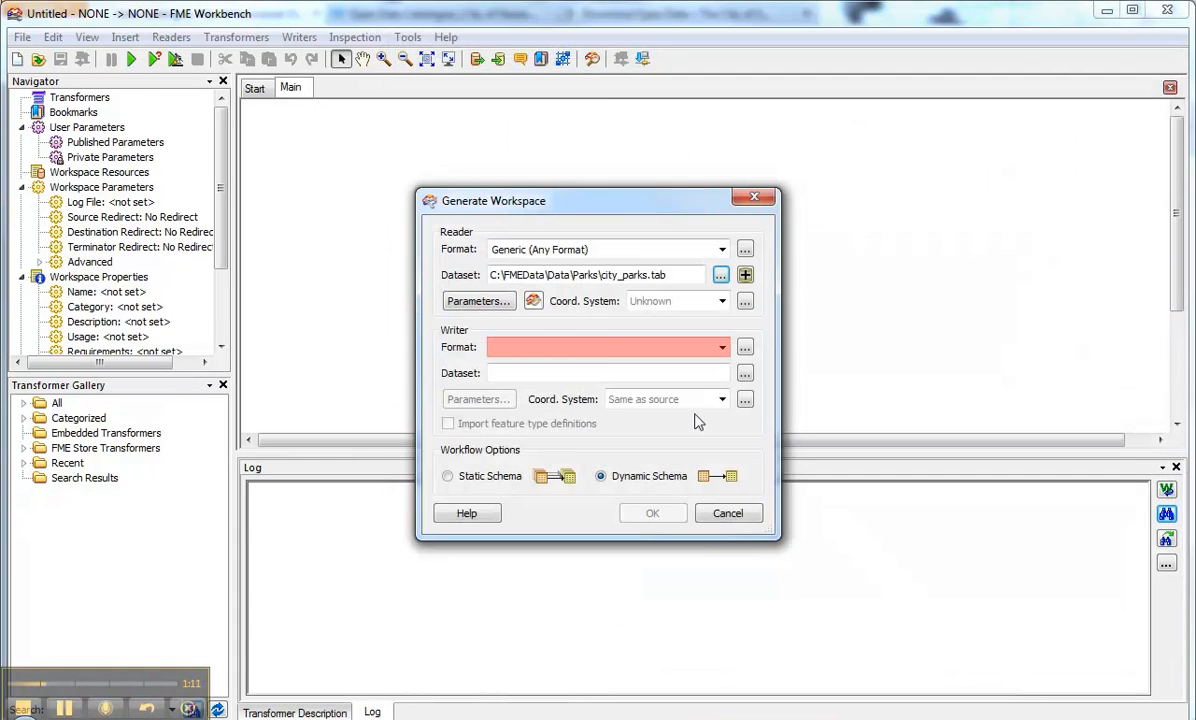
Step: Choose Oracle Spatial Object as the writer format and open its connection parameters
{"action": "left_click", "coordinate": [606, 347]}
{"action": "type", "text": "generic"}
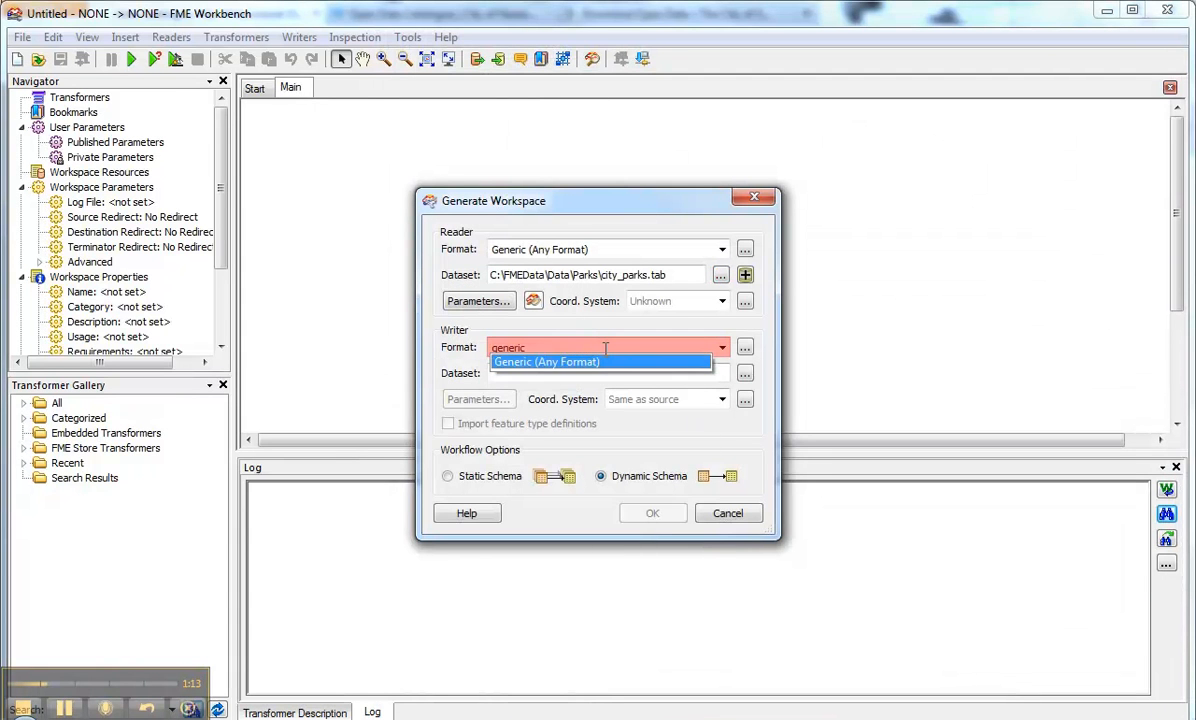
{"action": "left_click_drag", "start_coordinate": [524, 347], "coordinate": [366, 347]}
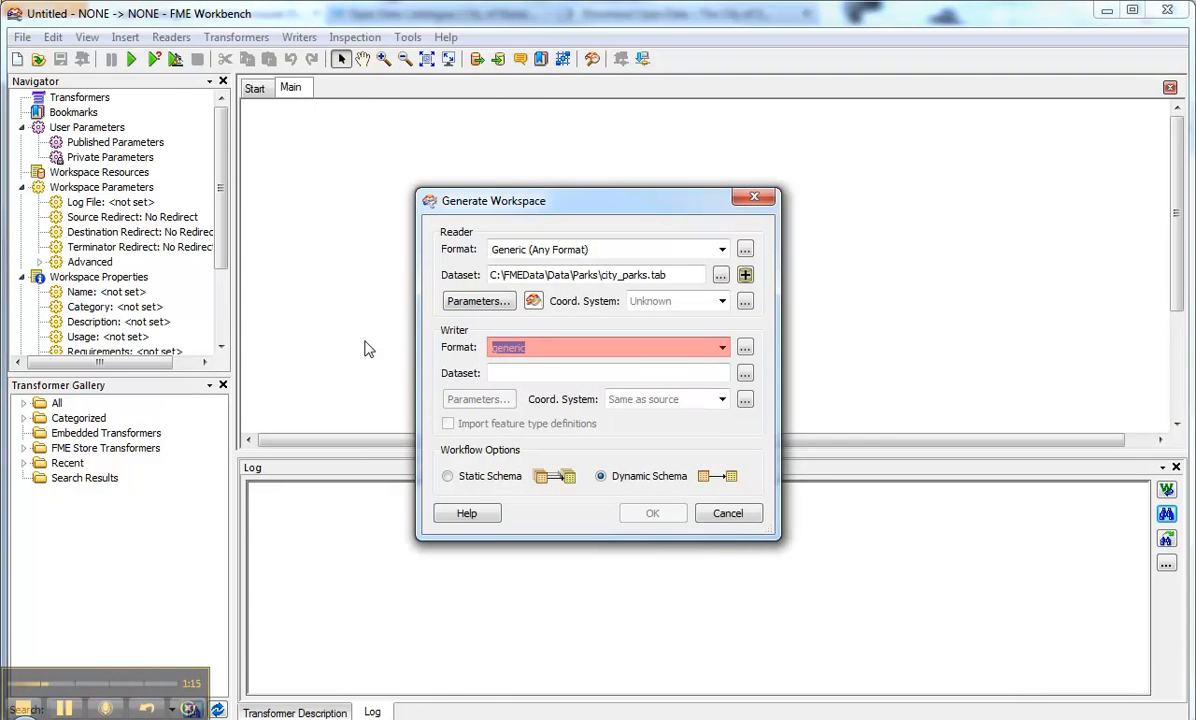
{"action": "type", "text": "oracle"}
{"action": "key", "text": "Return"}
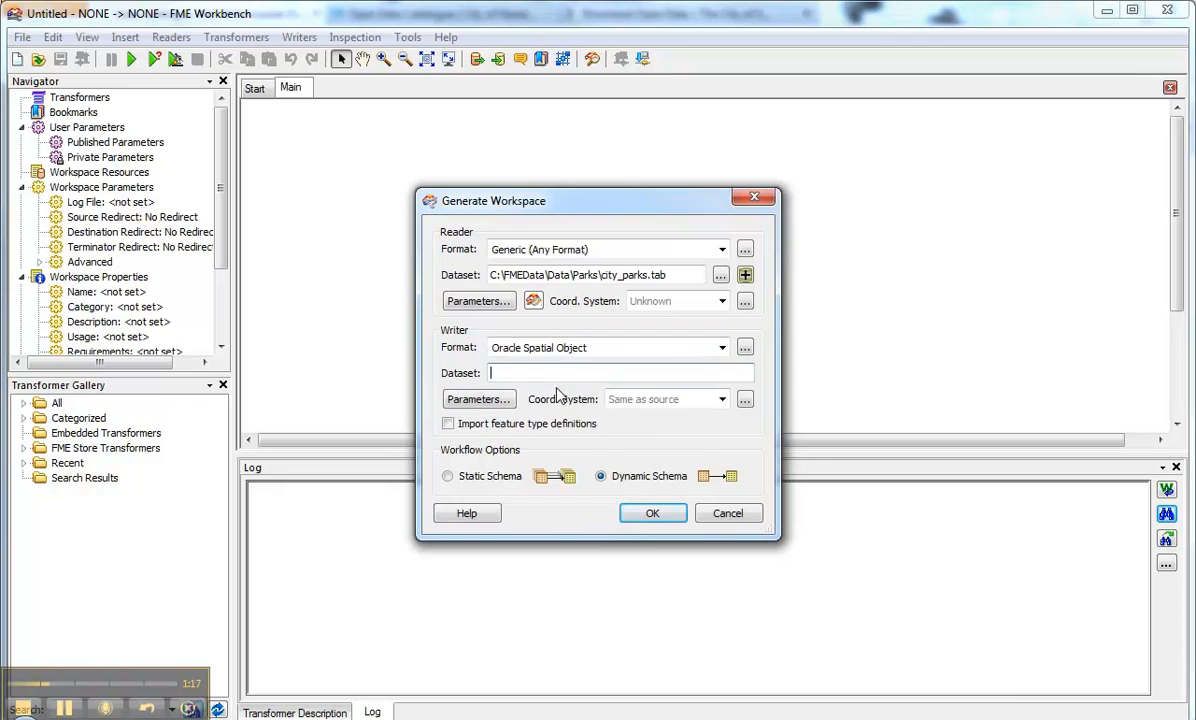
{"action": "left_click", "coordinate": [452, 397]}
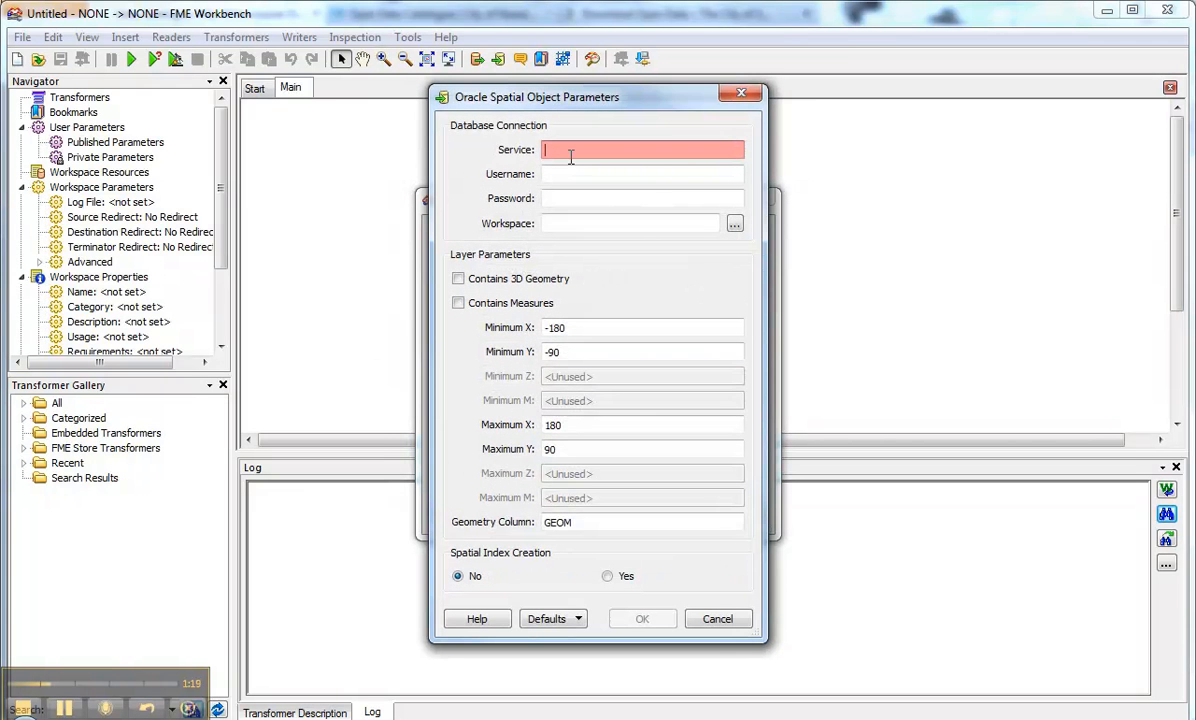
Step: Enter Oracle service maul with the database username and password, then generate the workspace
{"action": "type", "text": "mai"}
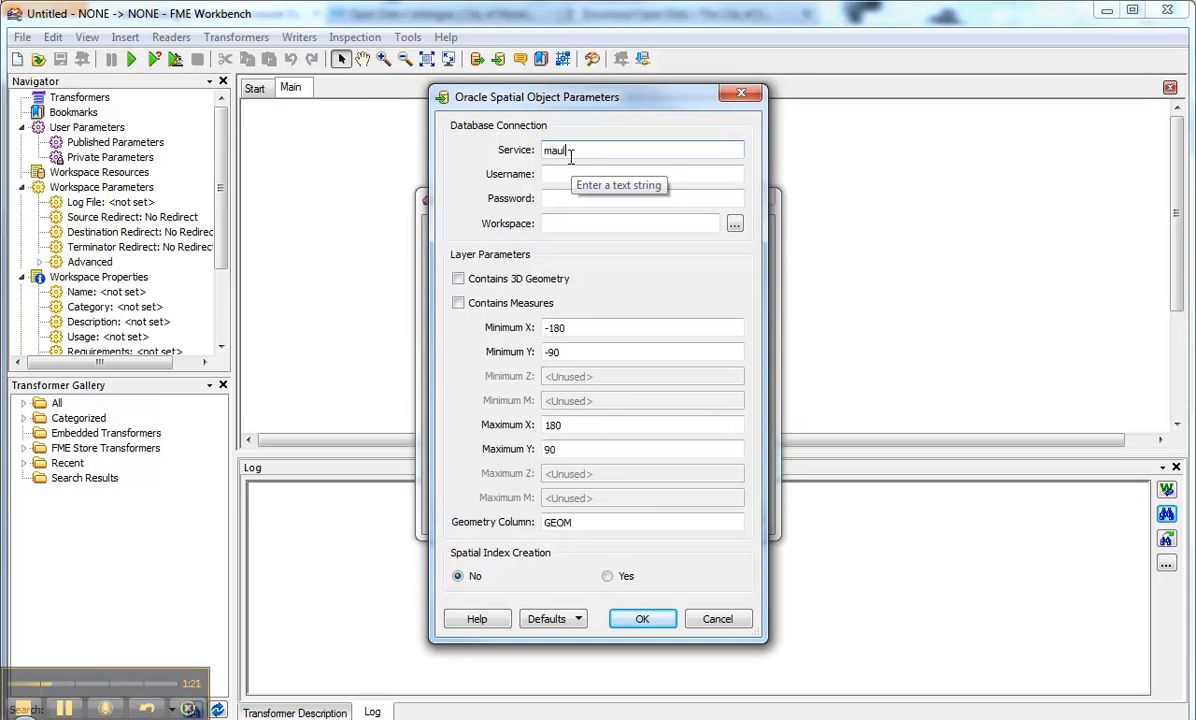
{"action": "type", "text": "l"}
{"action": "left_click", "coordinate": [543, 175]}
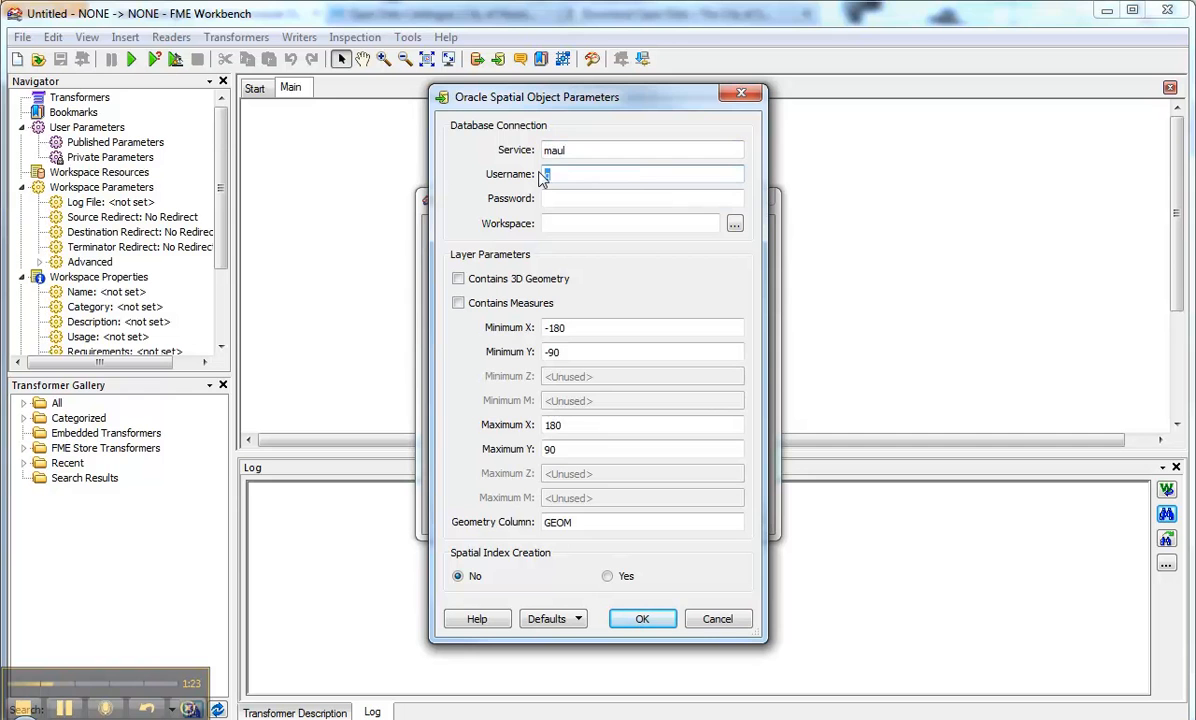
{"action": "key", "text": "Tab"}
{"action": "type", "text": "s"}
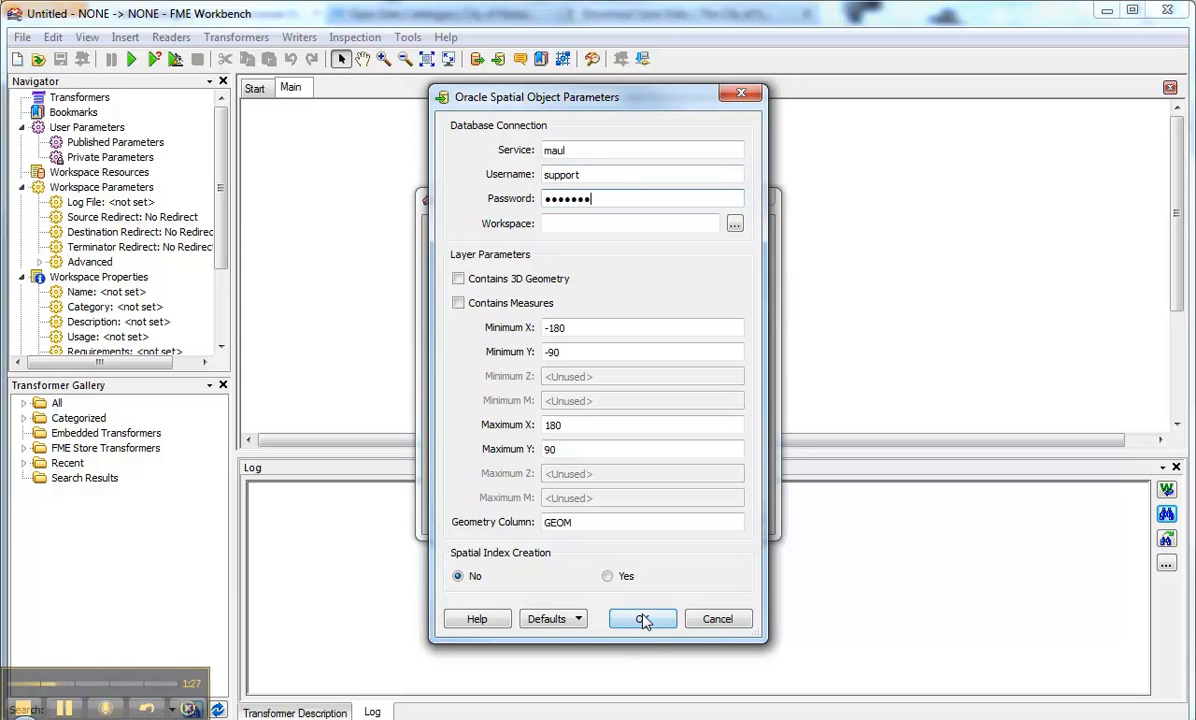
{"action": "left_click", "coordinate": [636, 619]}
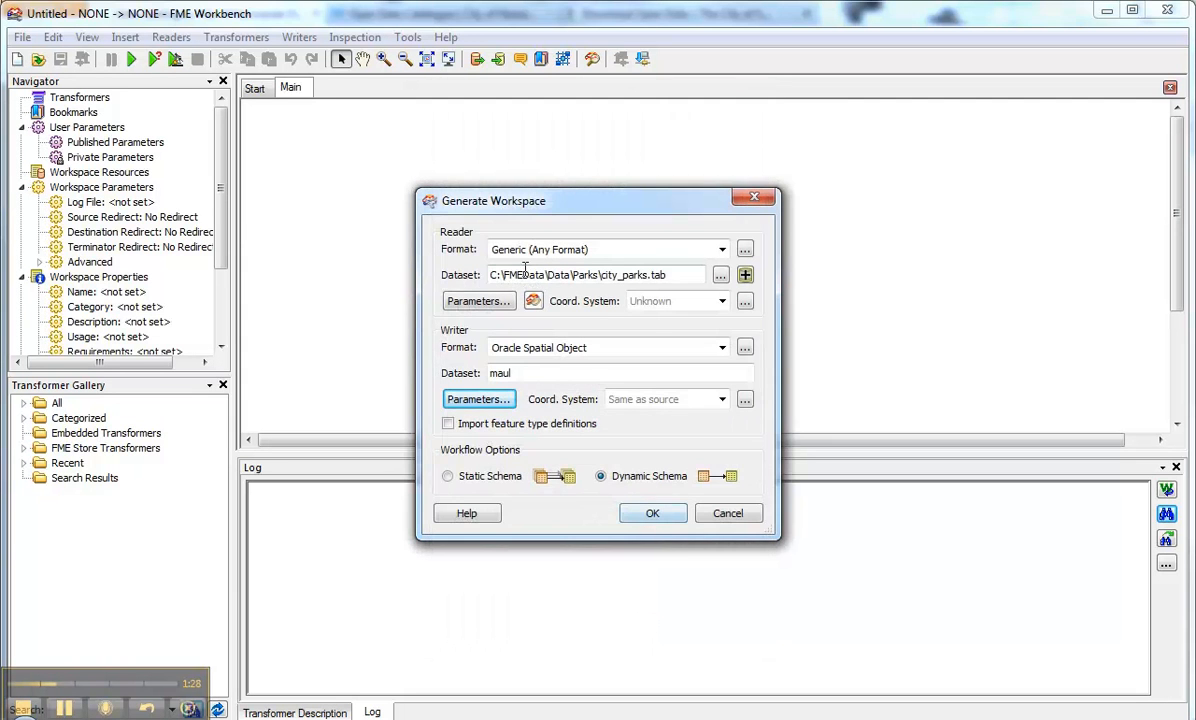
{"action": "left_click", "coordinate": [652, 513]}
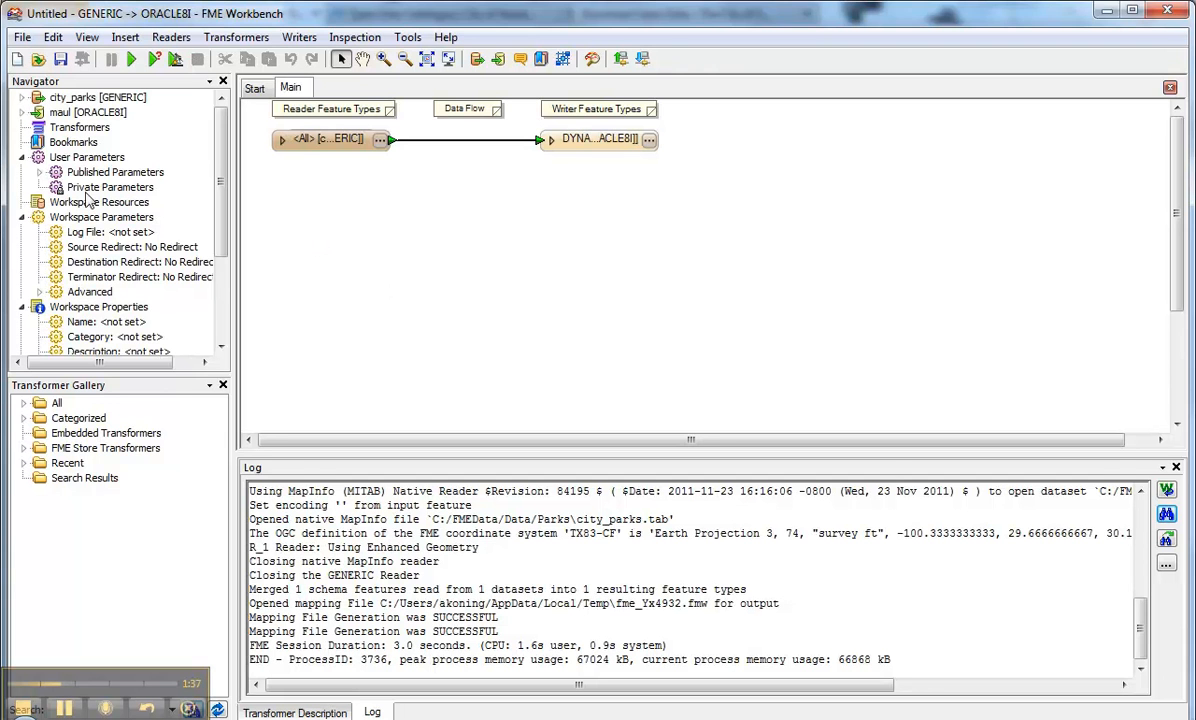
Step: Delete the FEATURE_TYPES and DestDataset_ORACLE8I published parameters, leaving only SourceDataset_GENERIC
{"action": "left_click", "coordinate": [39, 172]}
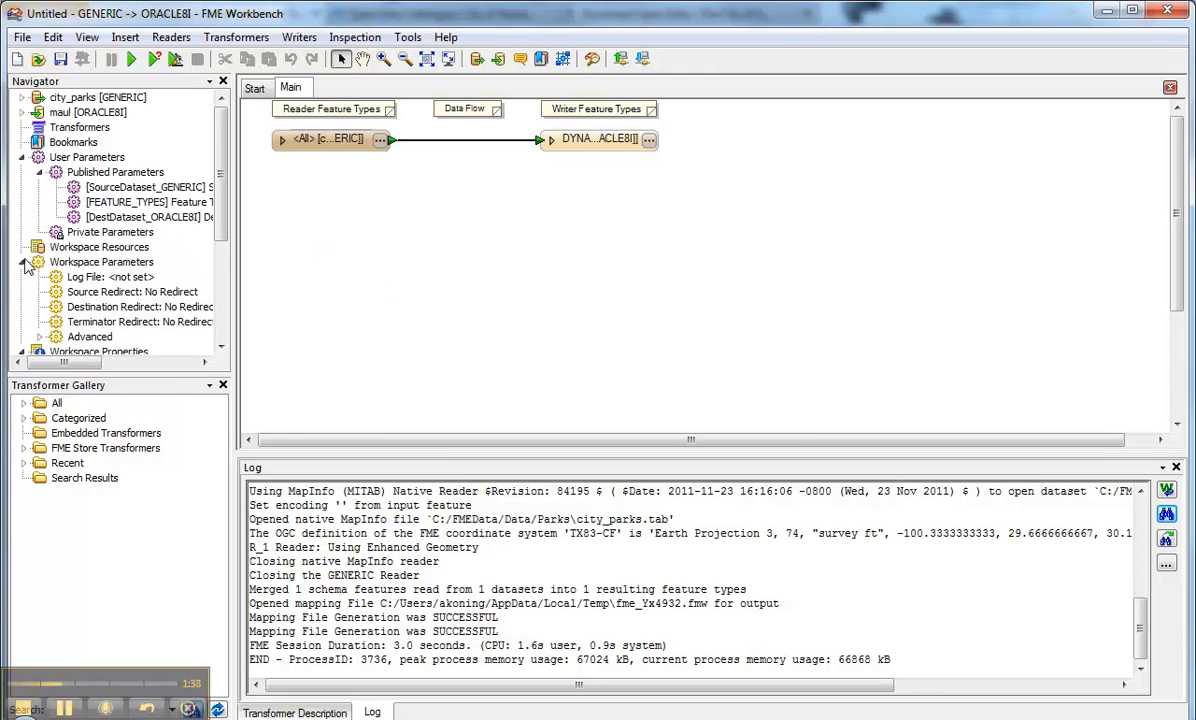
{"action": "right_click", "coordinate": [122, 204]}
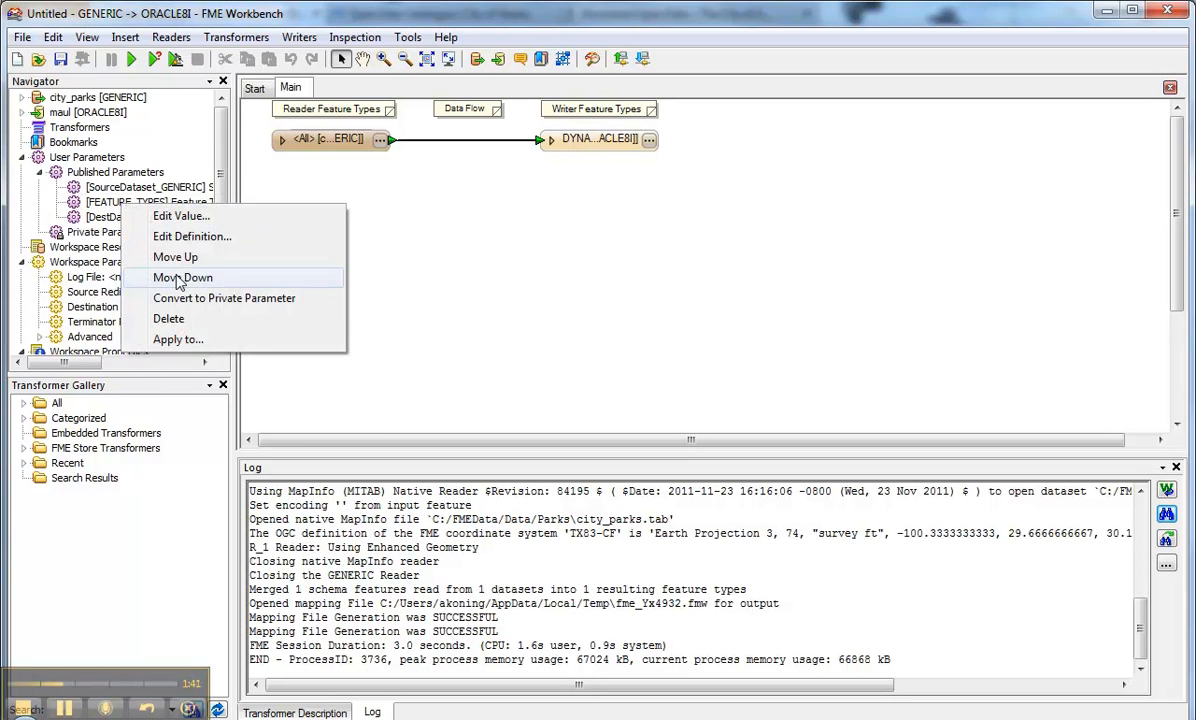
{"action": "left_click", "coordinate": [176, 318]}
{"action": "right_click", "coordinate": [155, 204]}
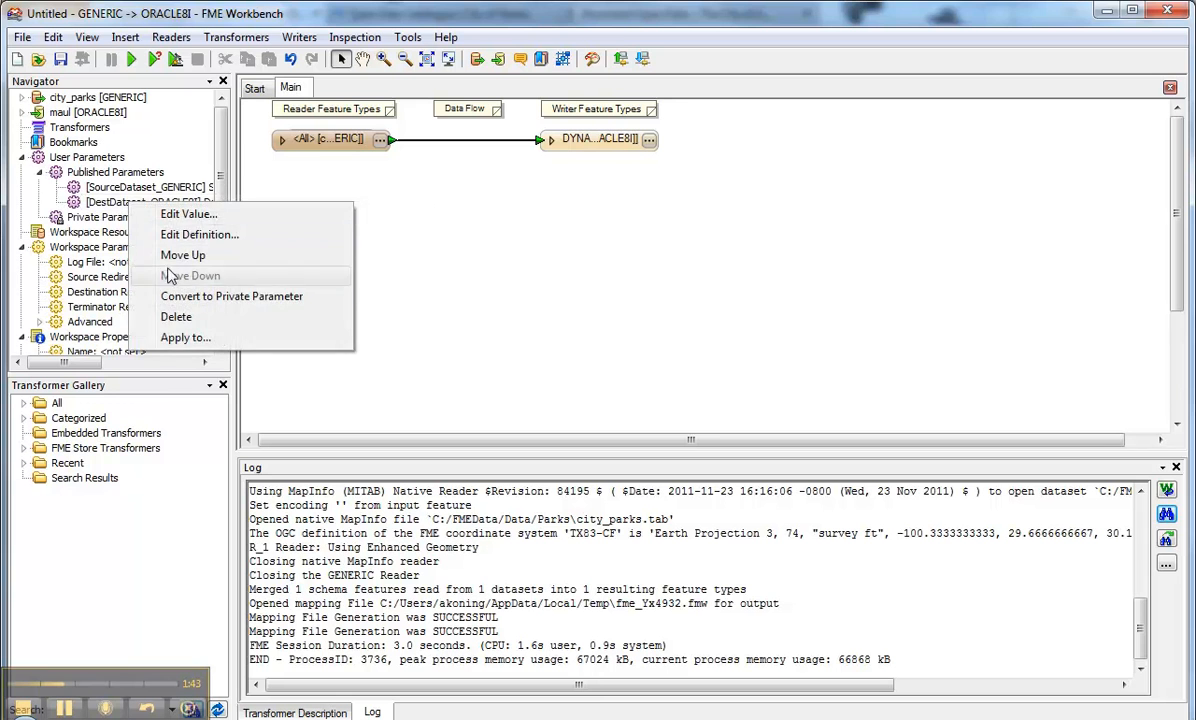
{"action": "left_click", "coordinate": [176, 318]}
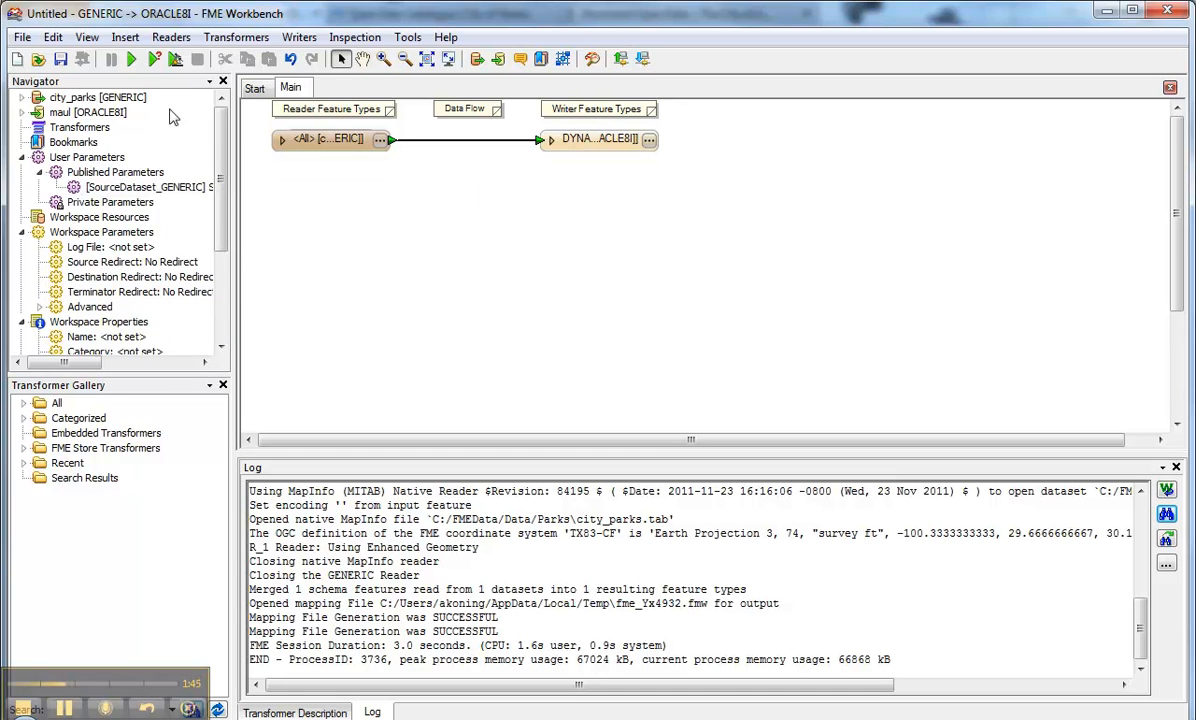
Step: Run the translation with city_parks.tab as the source dataset, writing 22 features to Oracle
{"action": "left_click", "coordinate": [134, 59]}
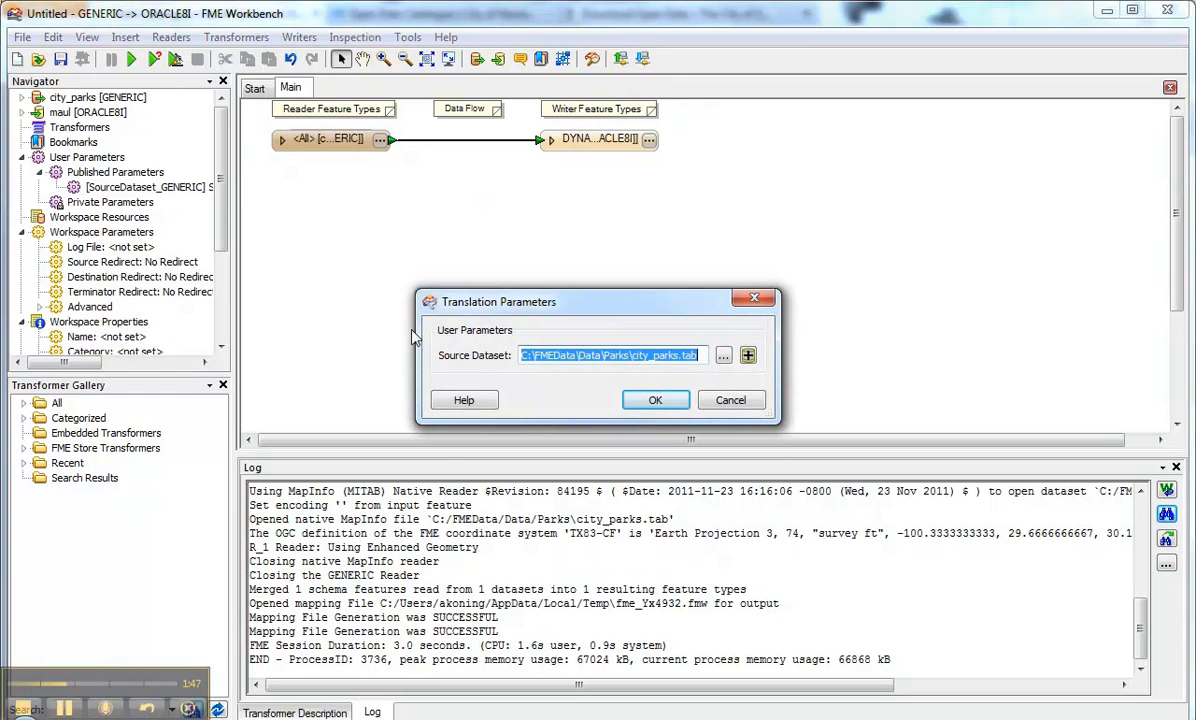
{"action": "left_click", "coordinate": [655, 404]}
{"action": "left_click", "coordinate": [655, 401]}
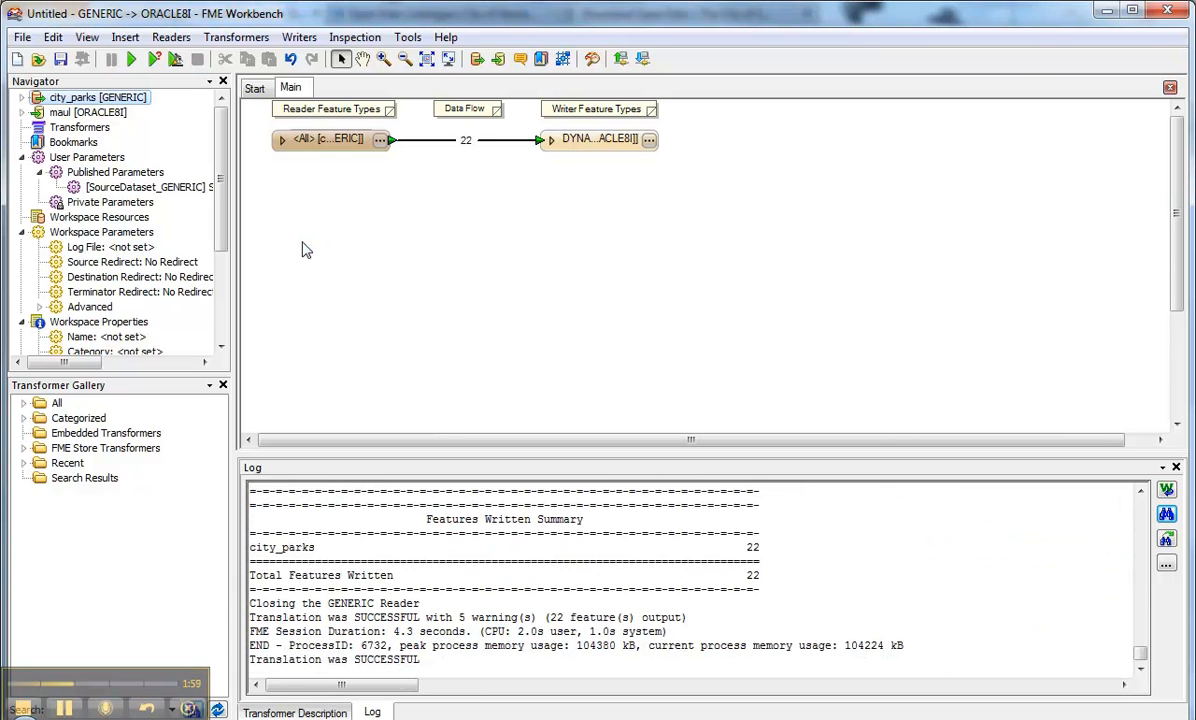
Step: Publish the workspace to FME Server as url_to_database.fmw with the Job Submitter service
{"action": "left_click", "coordinate": [21, 37]}
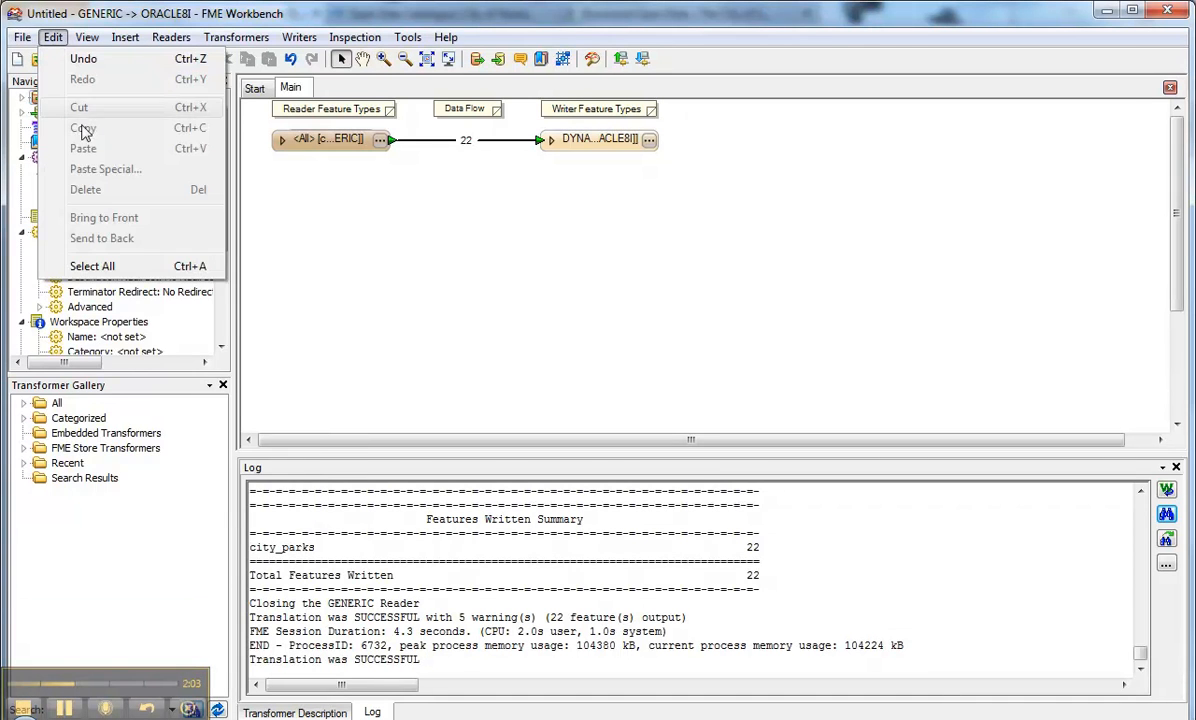
{"action": "left_click", "coordinate": [60, 120]}
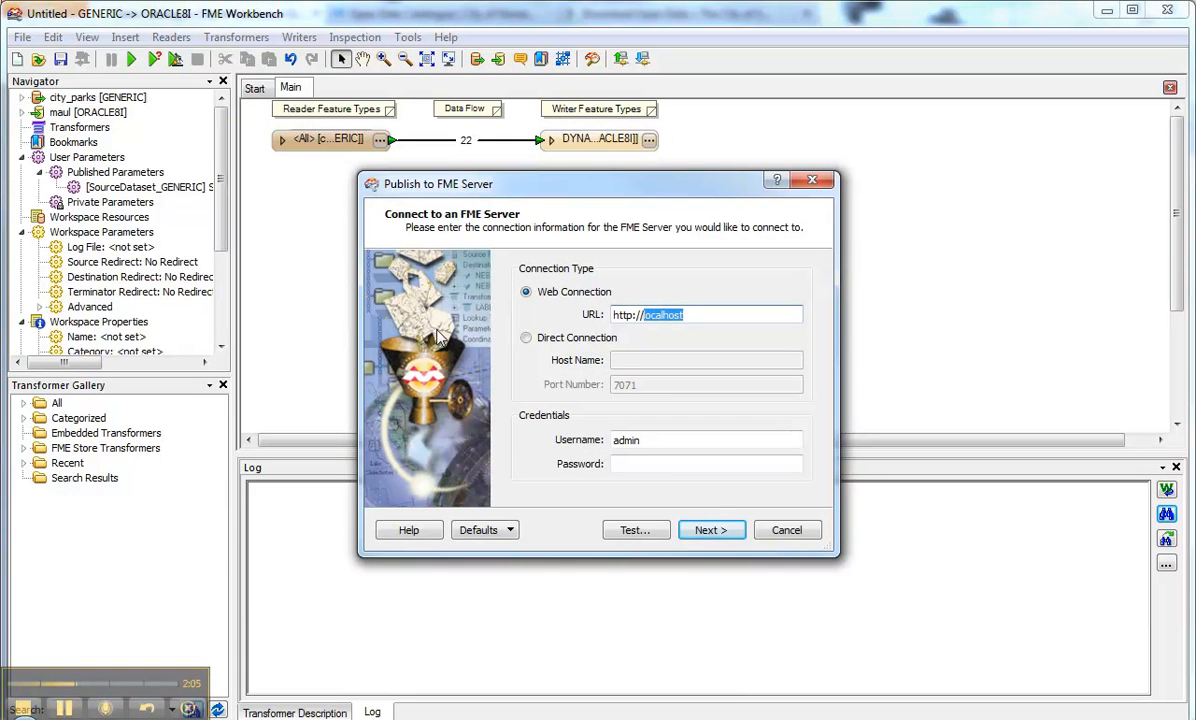
{"action": "left_click", "coordinate": [649, 464]}
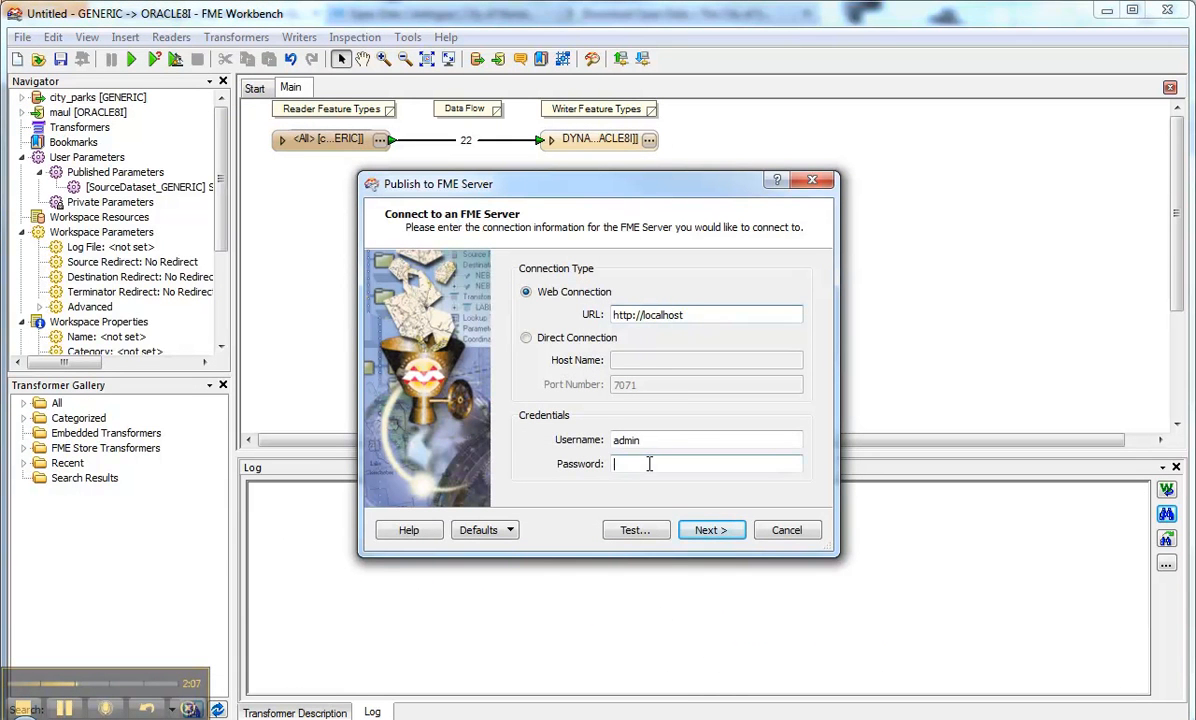
{"action": "left_click", "coordinate": [709, 530]}
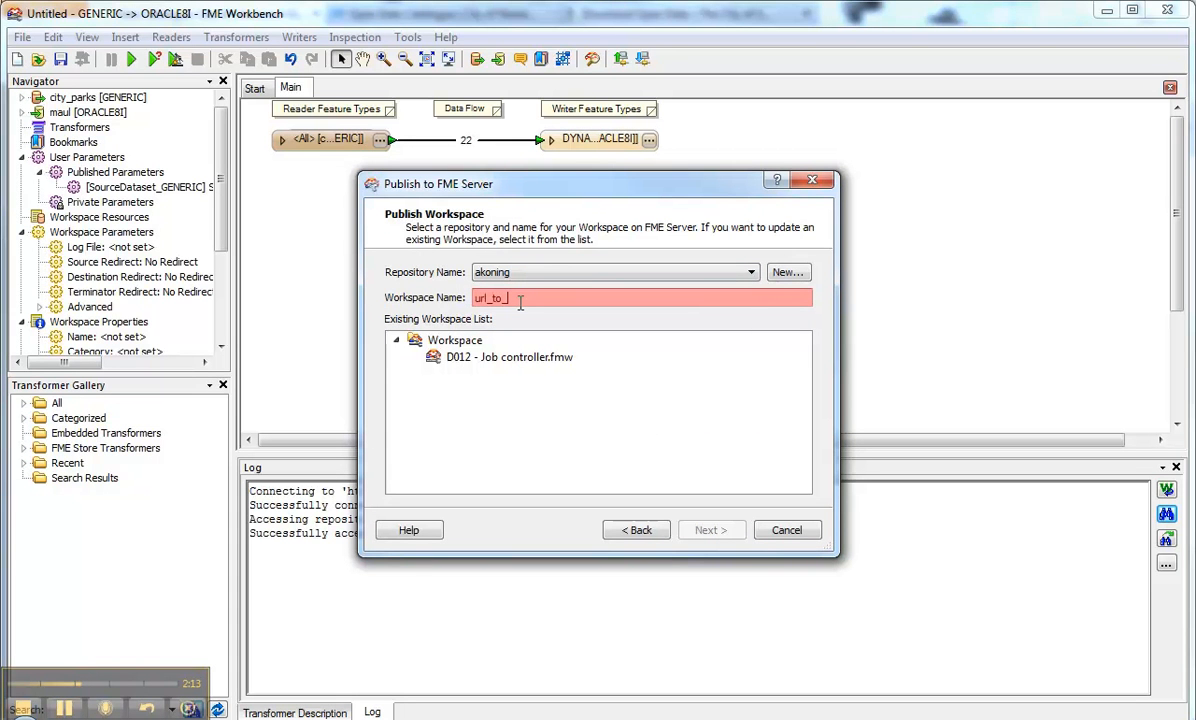
{"action": "type", "text": "fmw"}
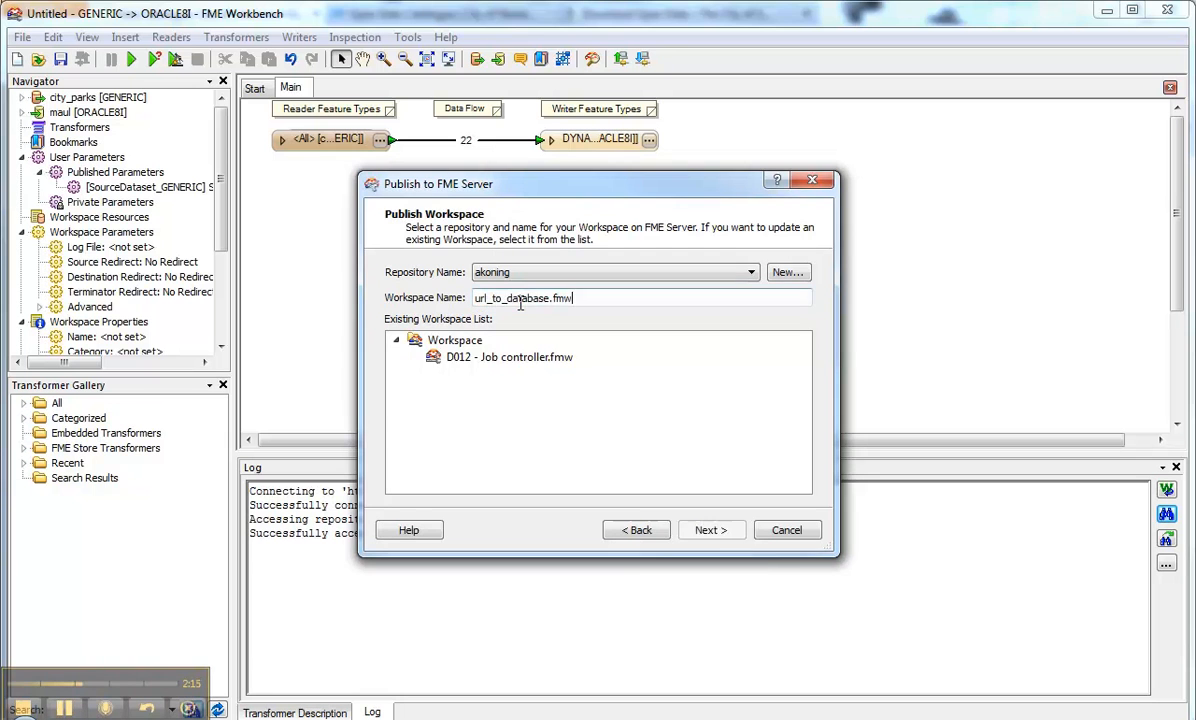
{"action": "left_click", "coordinate": [724, 531]}
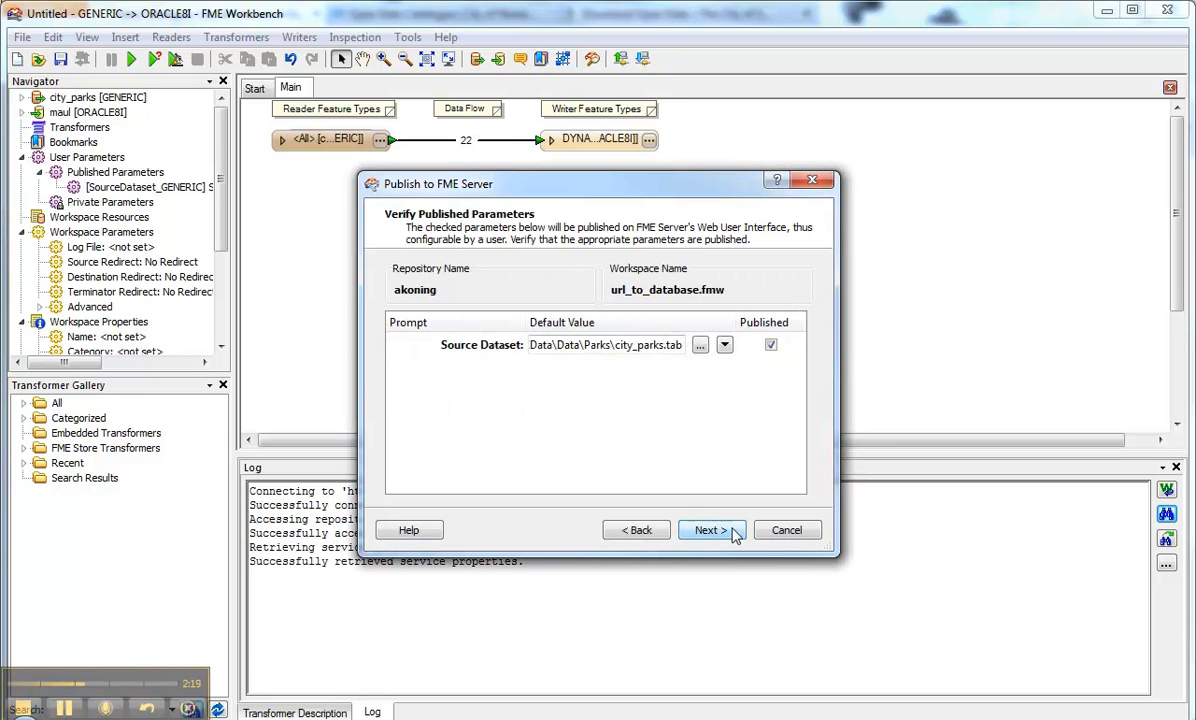
{"action": "left_click", "coordinate": [734, 533]}
{"action": "left_click", "coordinate": [712, 532]}
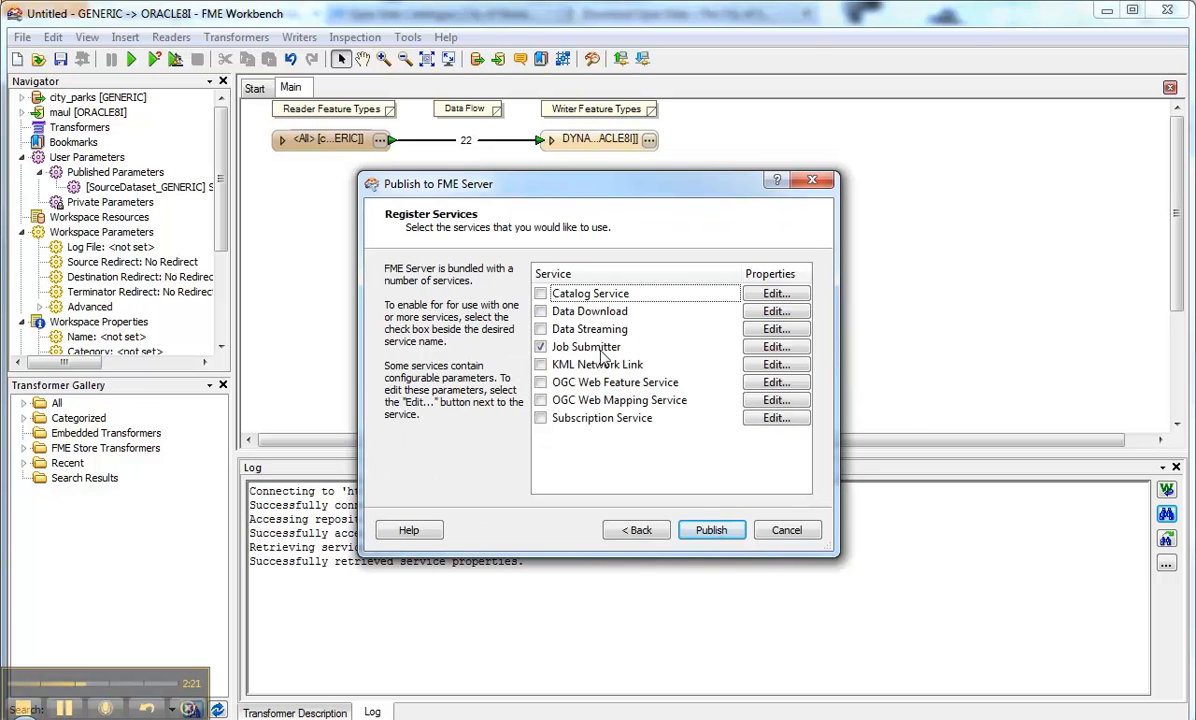
{"action": "left_click", "coordinate": [711, 531]}
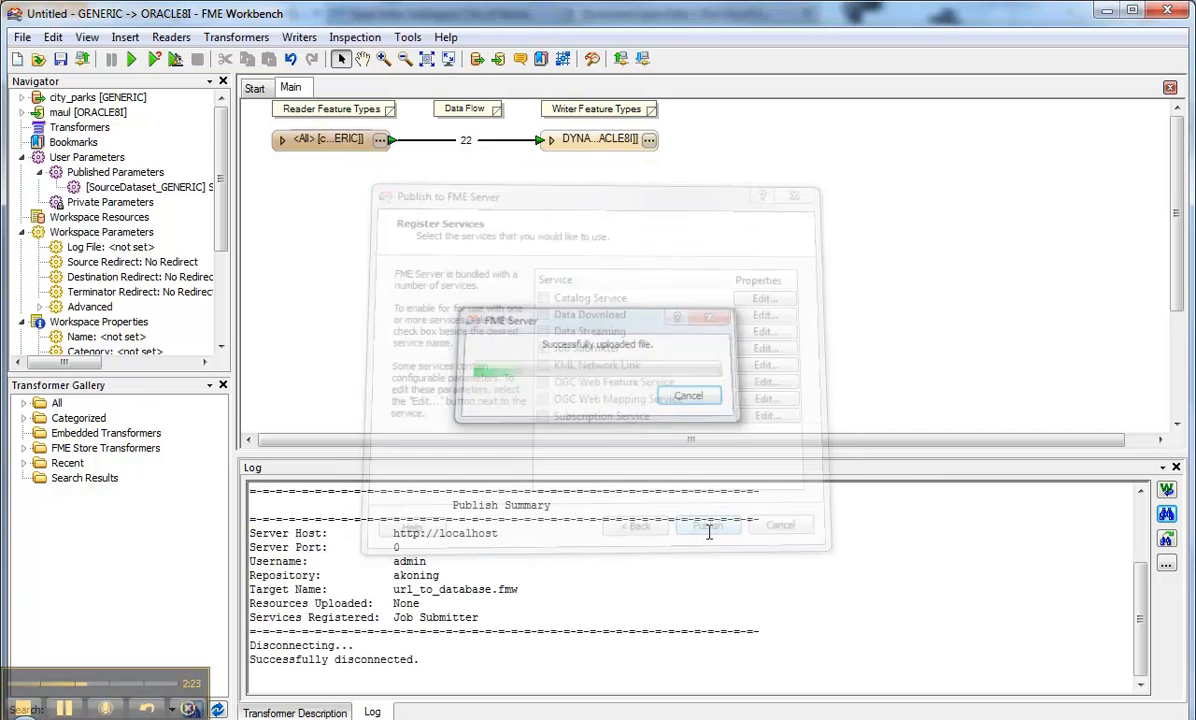
{"action": "left_click", "coordinate": [1107, 11]}
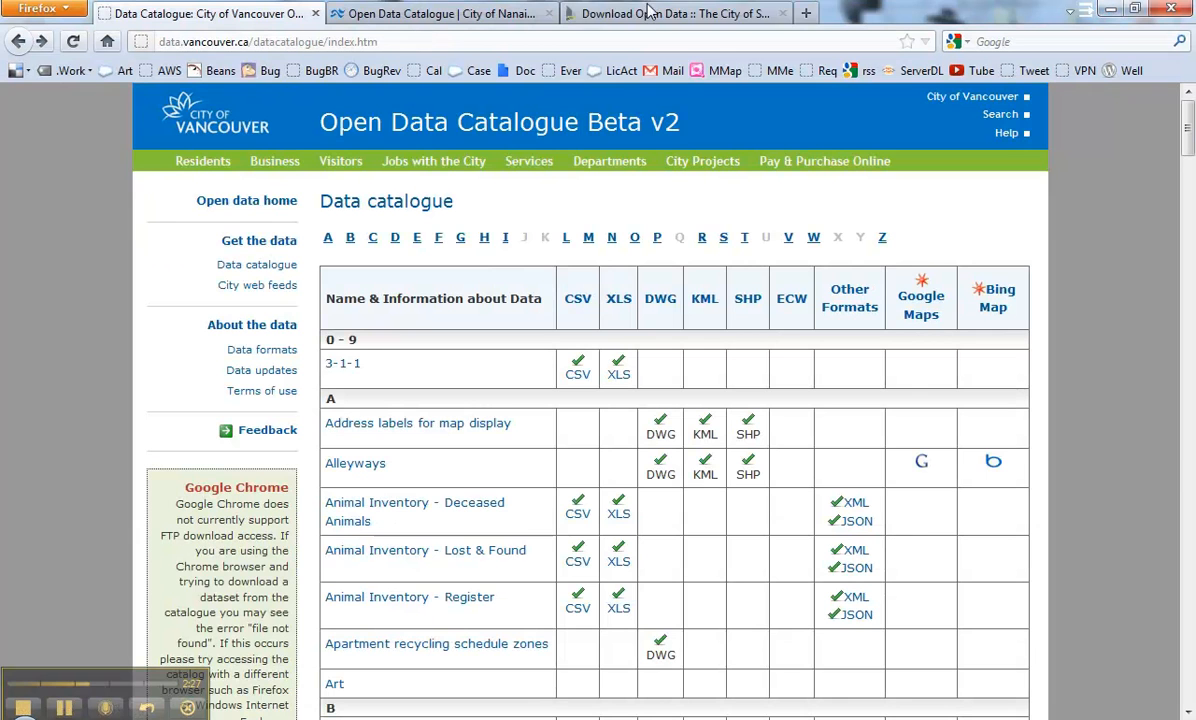
Step: Load the FME Server services page at localhost/fmeserver in a new tab
{"action": "left_click", "coordinate": [812, 13]}
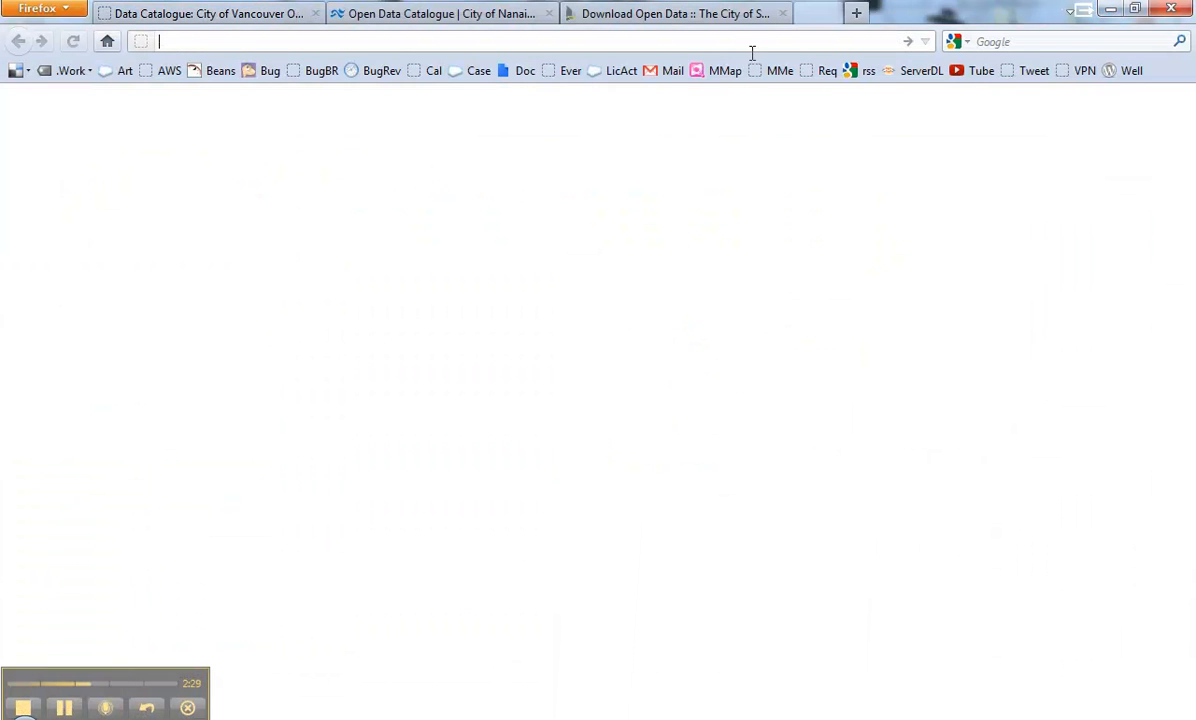
{"action": "type", "text": "loc"}
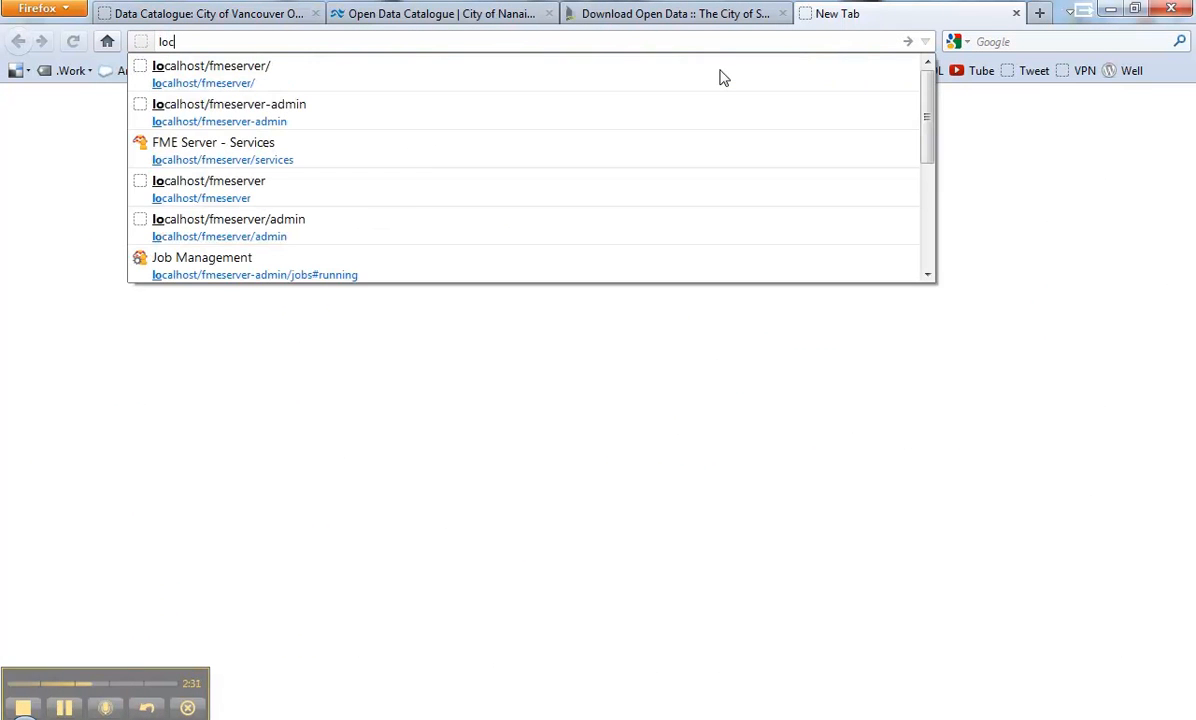
{"action": "type", "text": "alhost/fmeserver"}
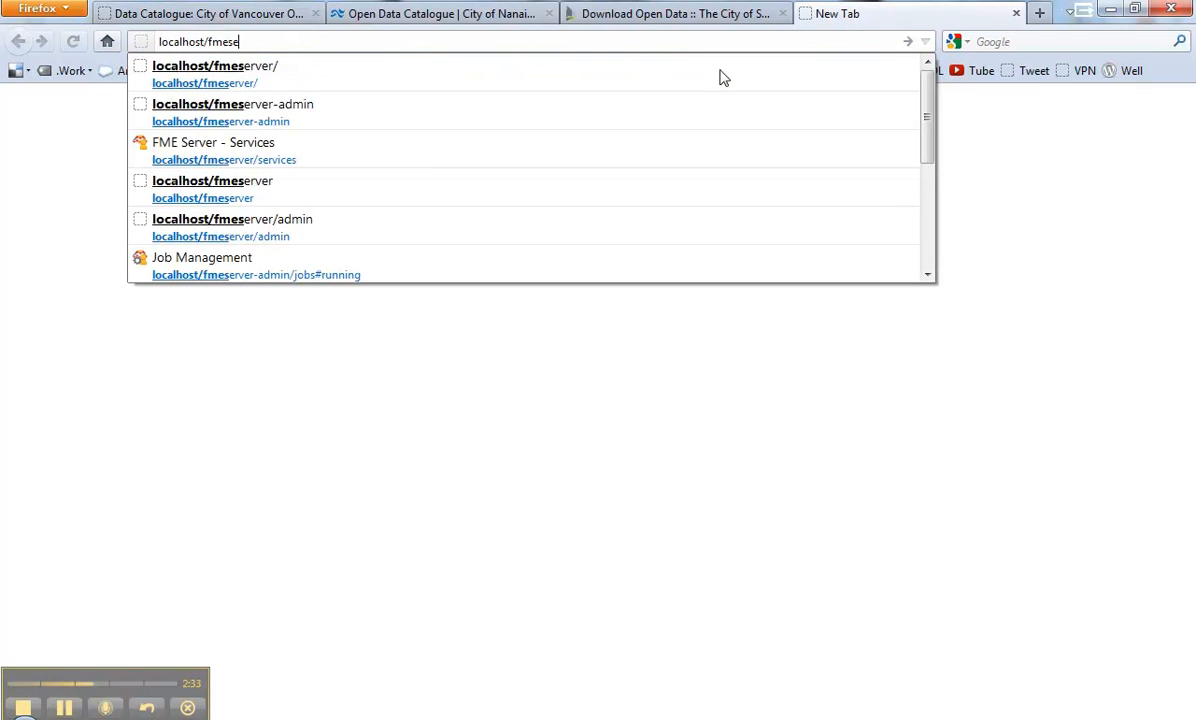
{"action": "key", "text": "Return"}
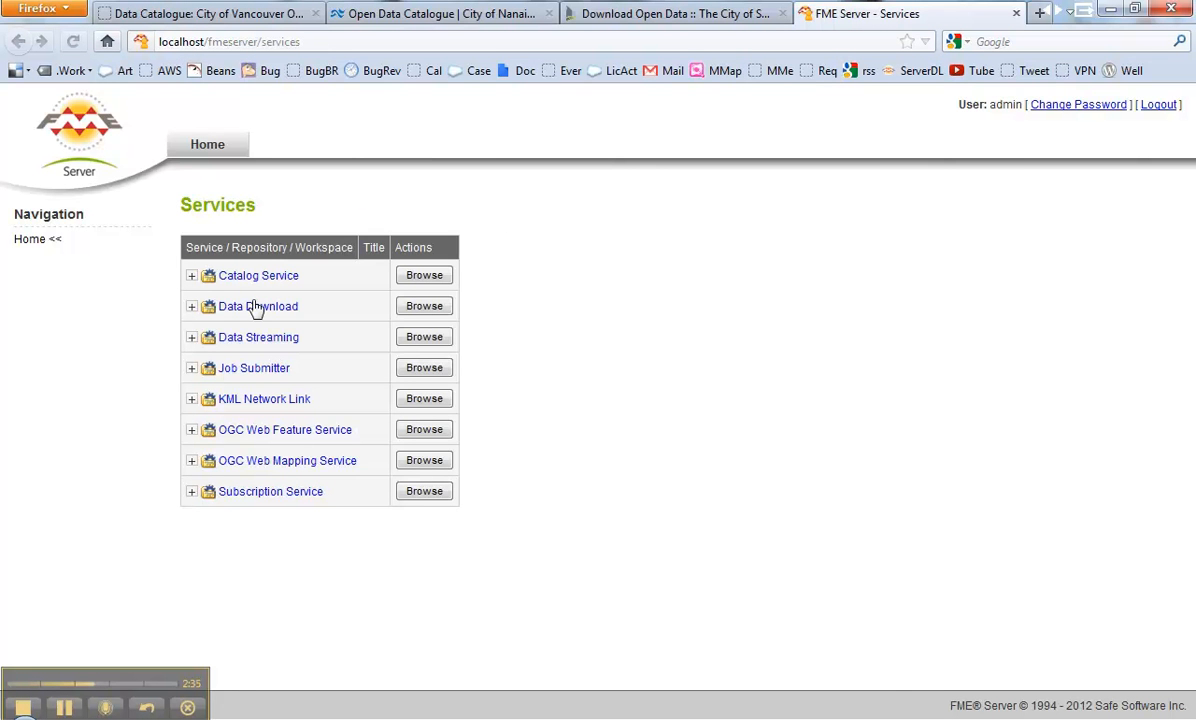
Step: Copy the compact Job Submitter URL for url_to_database.fmw into a new tab's address bar
{"action": "left_click", "coordinate": [192, 370]}
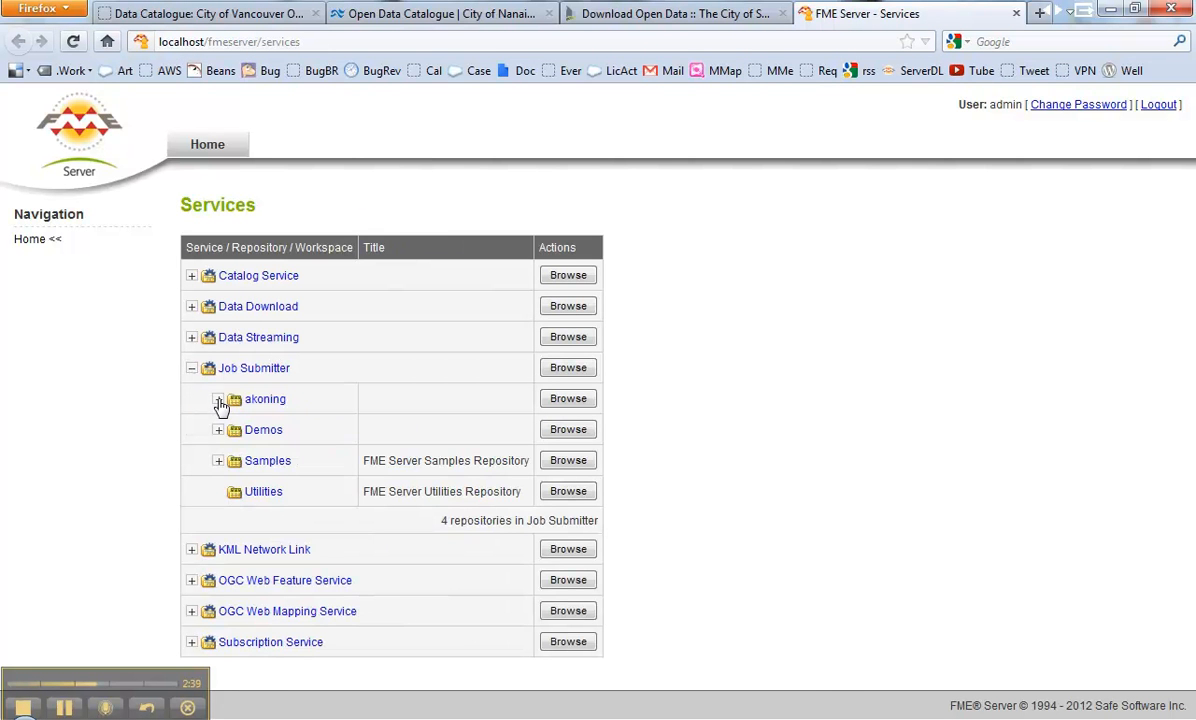
{"action": "left_click", "coordinate": [219, 400]}
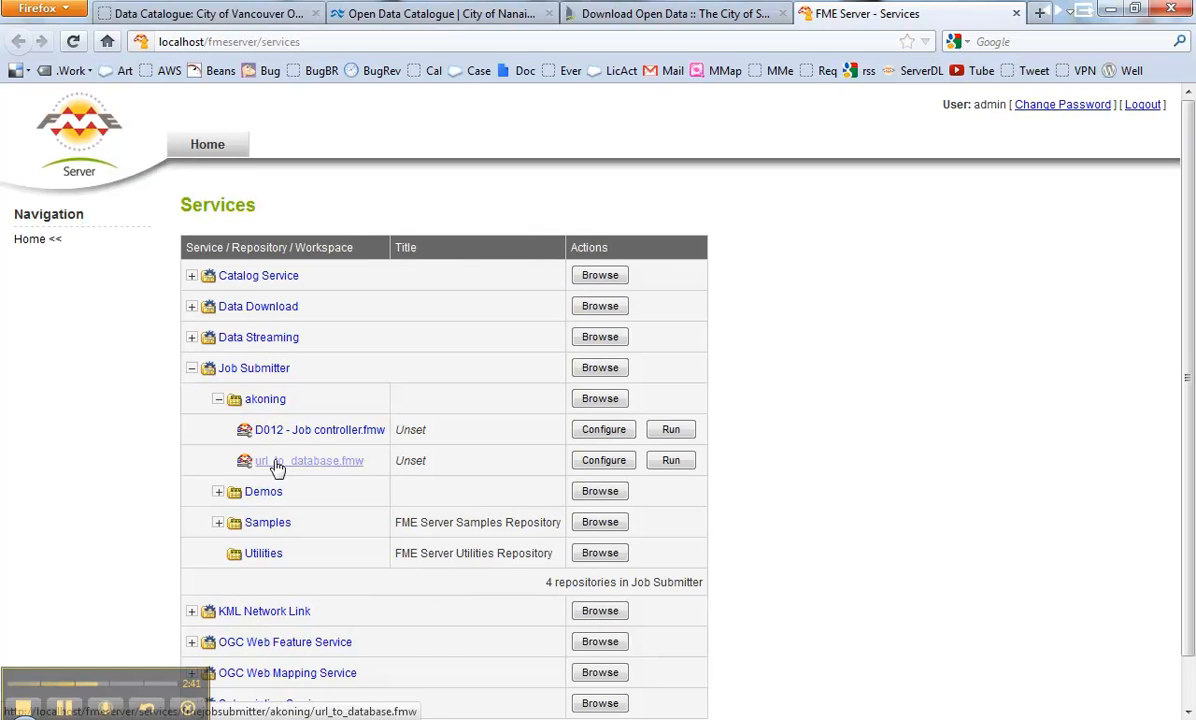
{"action": "left_click", "coordinate": [625, 462]}
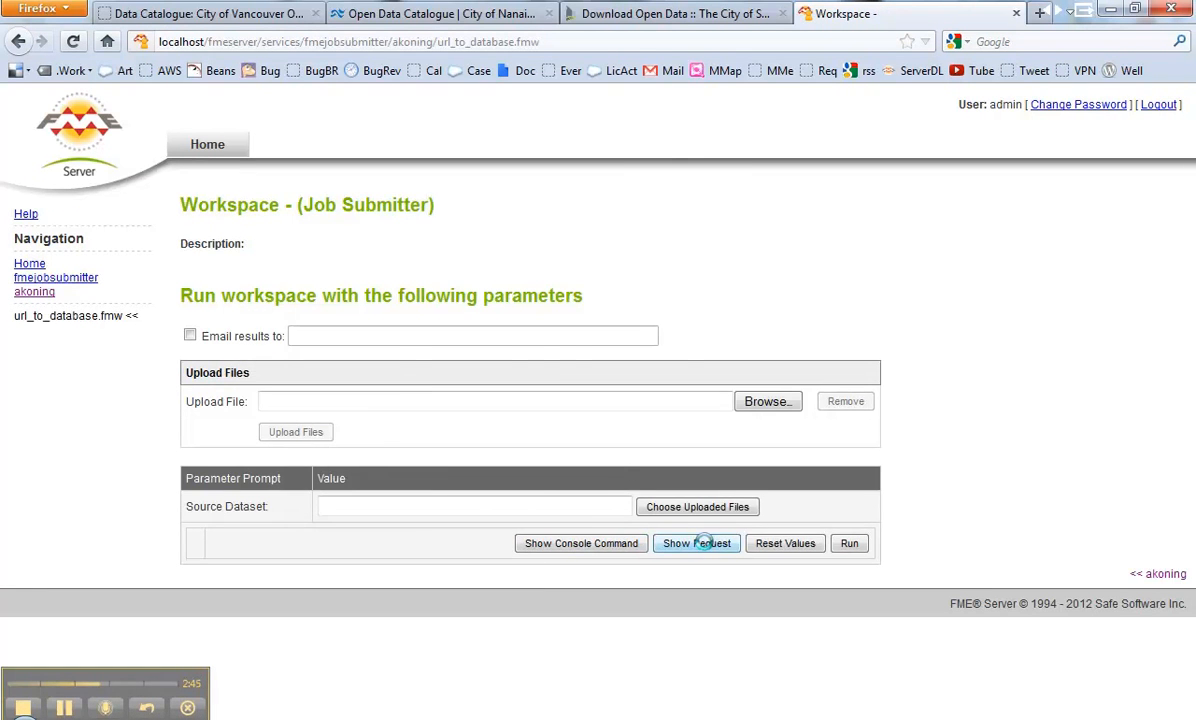
{"action": "left_click", "coordinate": [707, 545]}
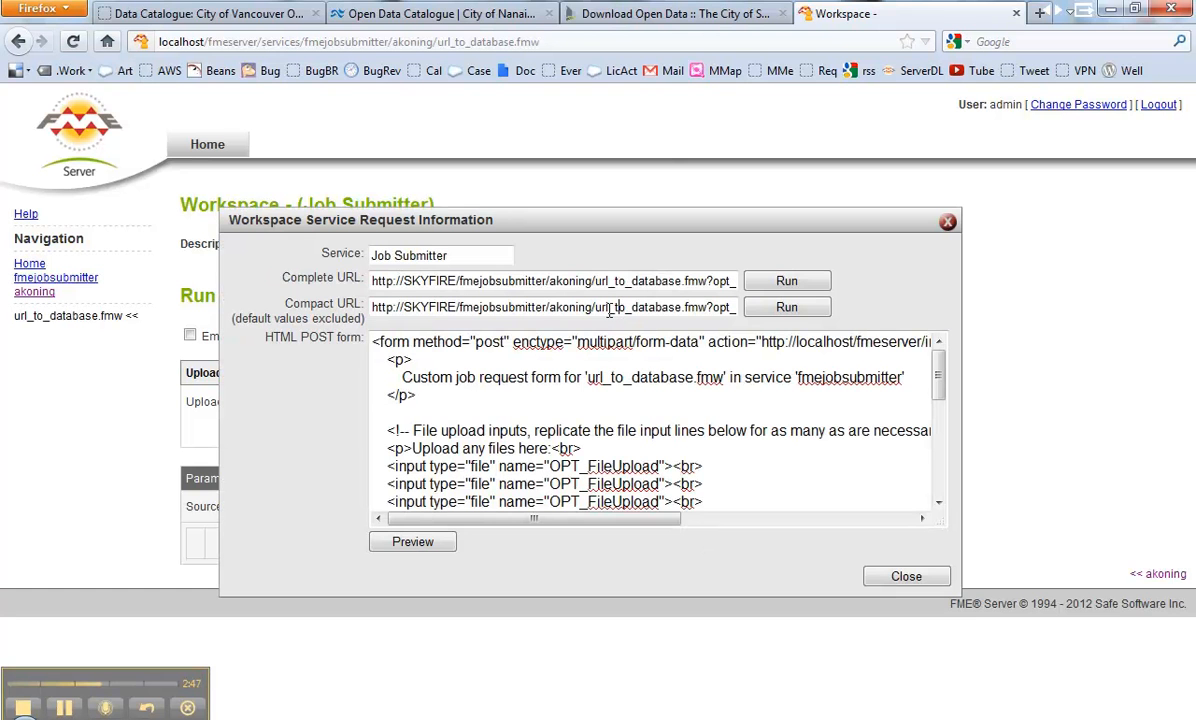
{"action": "left_click_drag", "start_coordinate": [713, 309], "coordinate": [288, 296]}
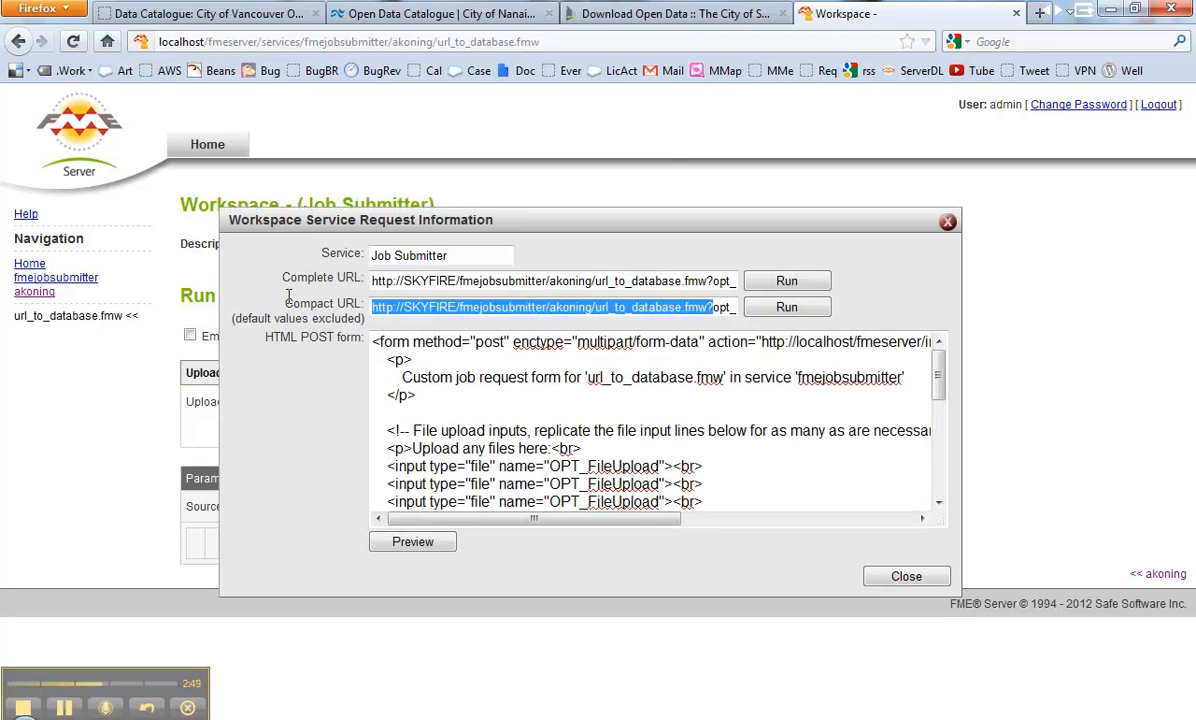
{"action": "key", "text": "ctrl+c"}
{"action": "key", "text": "ctrl+t"}
{"action": "key", "text": "ctrl+v"}
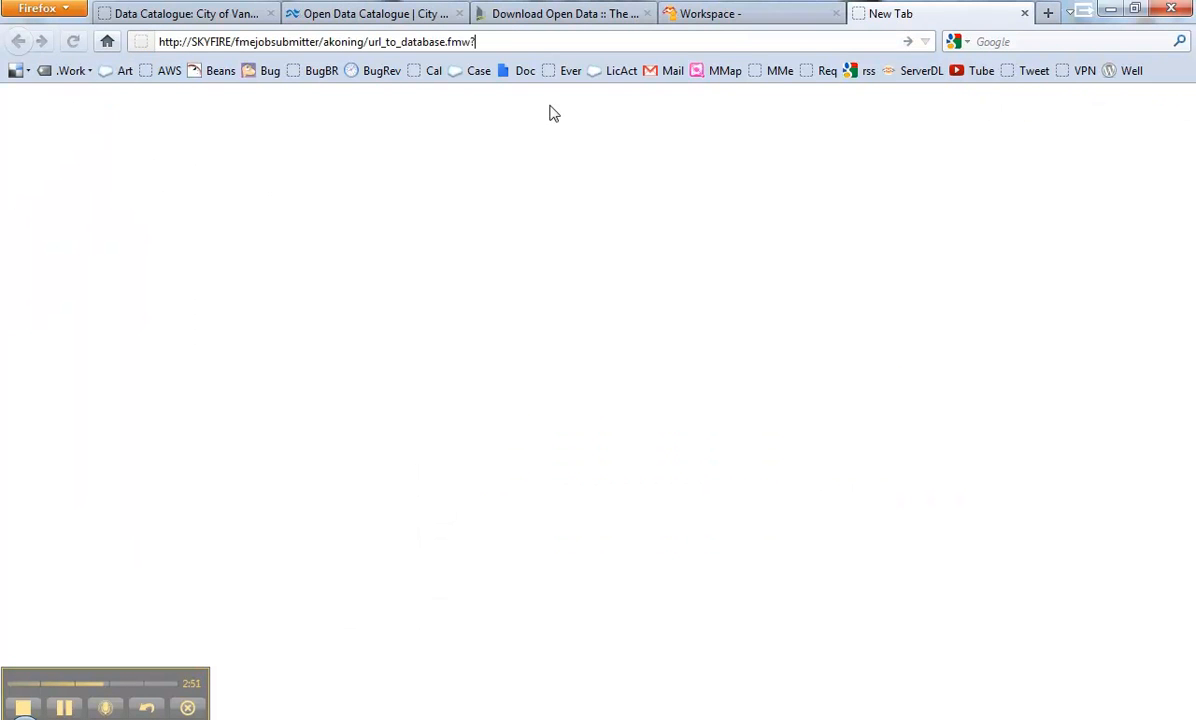
Step: Append opt_geturl= to the job URL and copy the Block numbers KML link from the catalogue
{"action": "type", "text": "opt_get"}
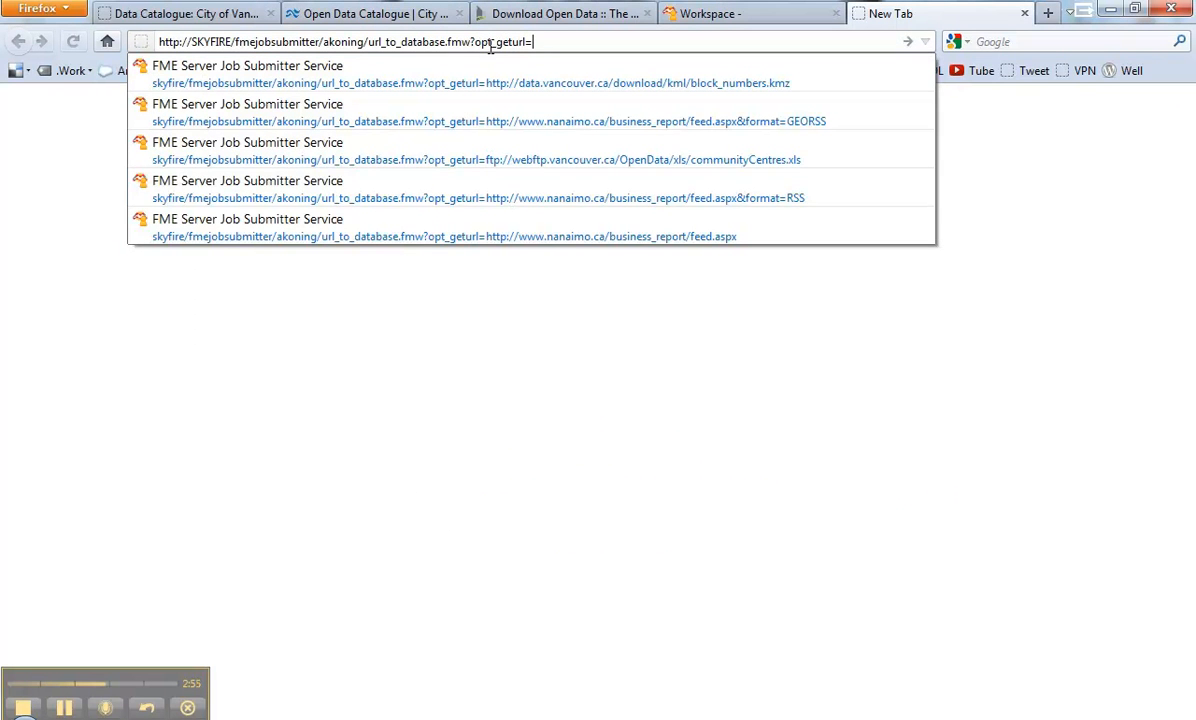
{"action": "type", "text": "url="}
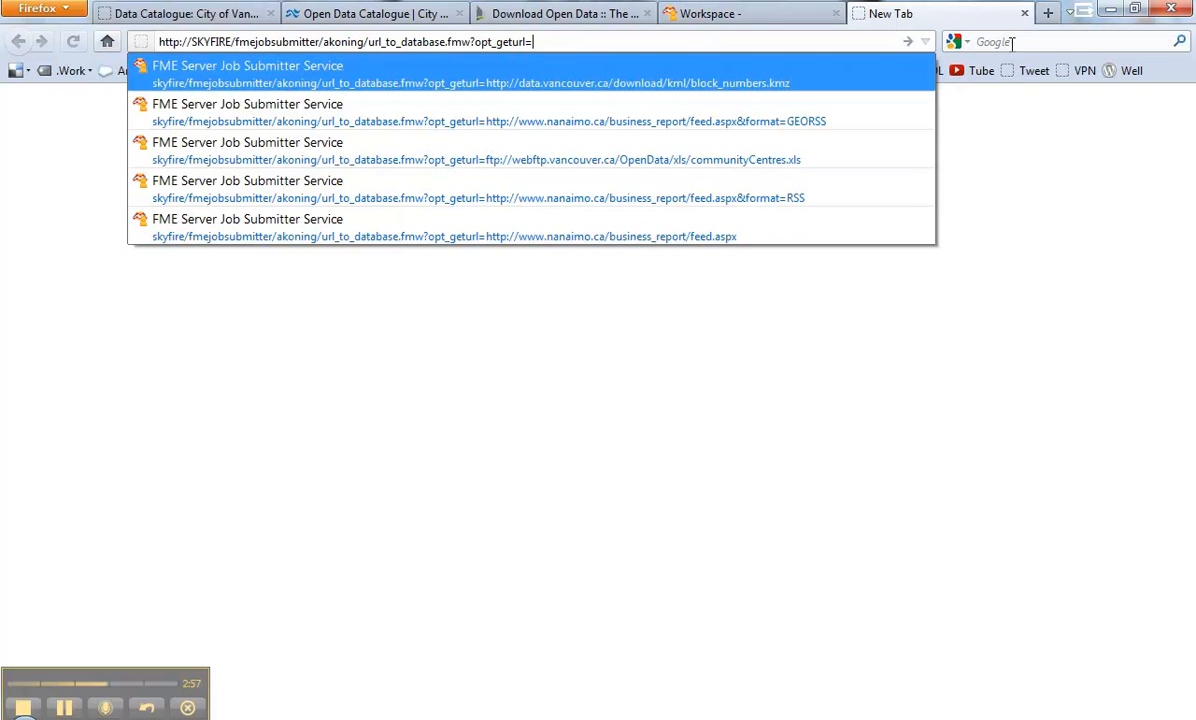
{"action": "left_click", "coordinate": [200, 14]}
{"action": "scroll", "coordinate": [380, 627], "scroll_direction": "down", "scroll_amount": 7}
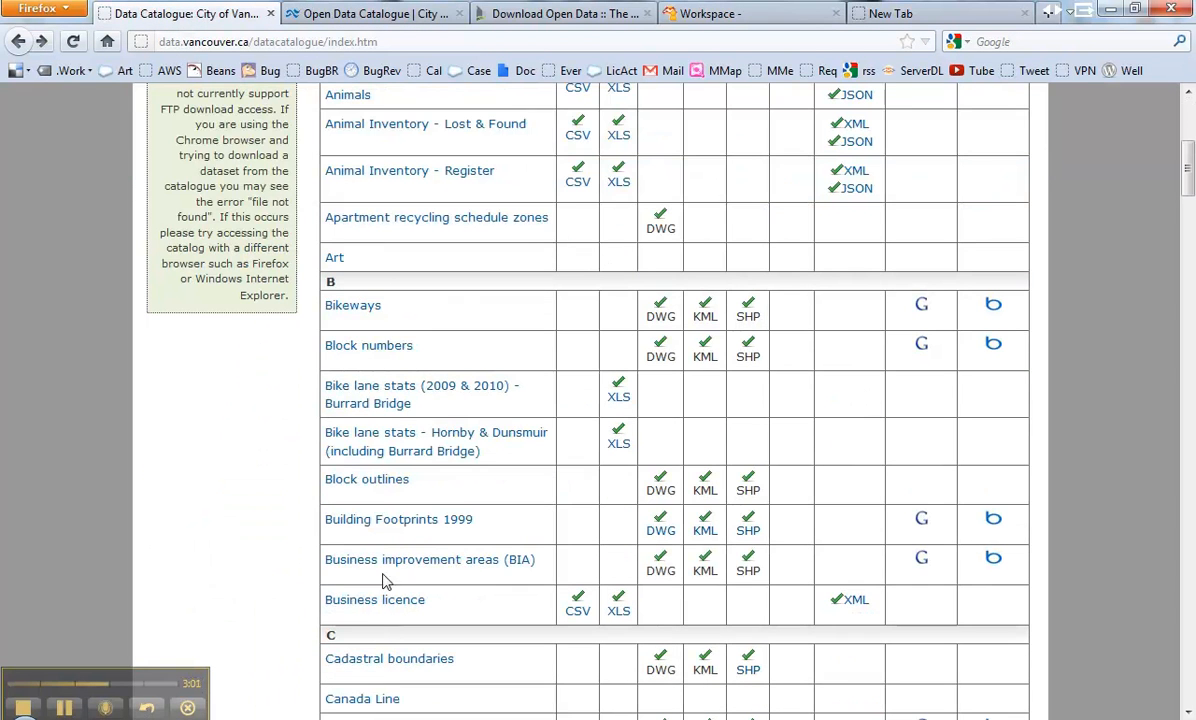
{"action": "right_click", "coordinate": [705, 348]}
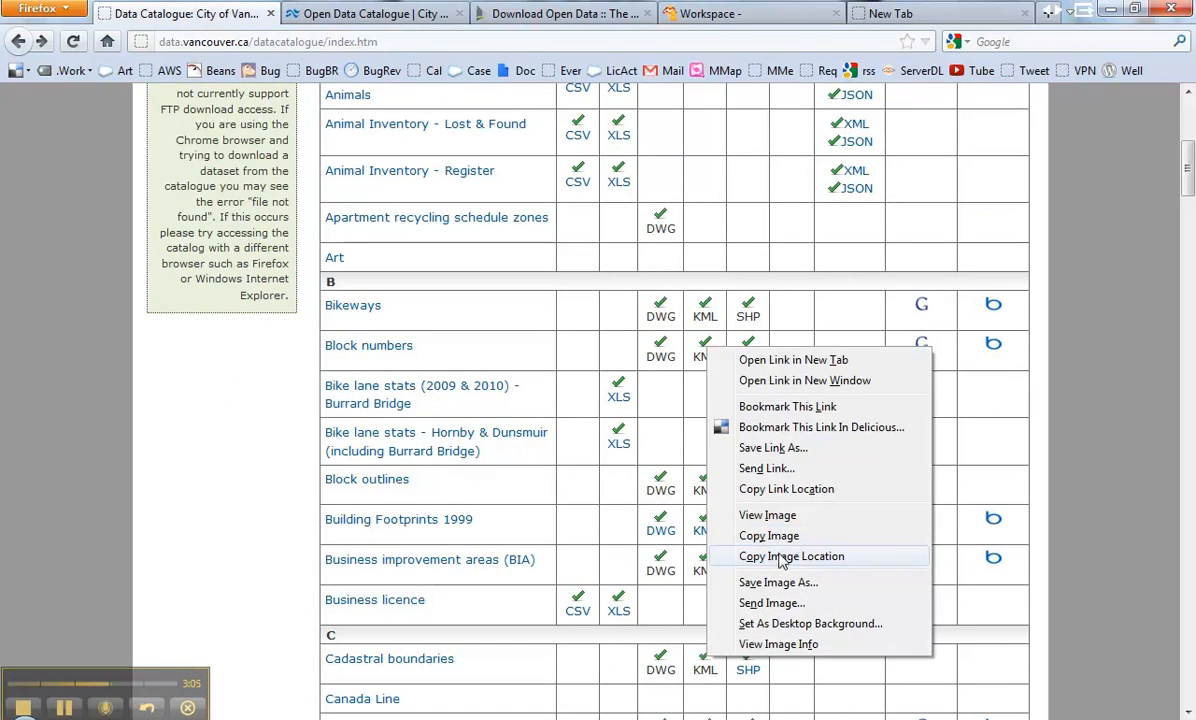
{"action": "left_click", "coordinate": [780, 488]}
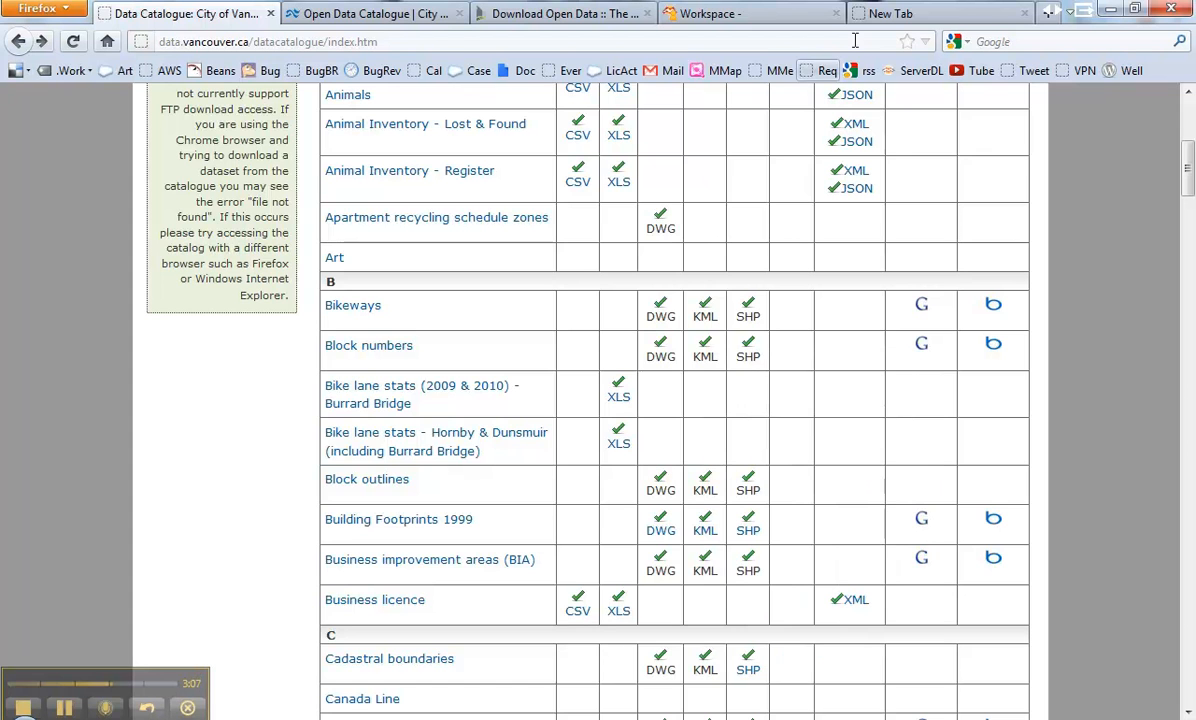
Step: Submit the job URL with the block_numbers.kmz link as opt_geturl, getting SUCCEEDED
{"action": "left_click", "coordinate": [905, 14]}
{"action": "left_click", "coordinate": [503, 41]}
{"action": "key", "text": "ctrl+v"}
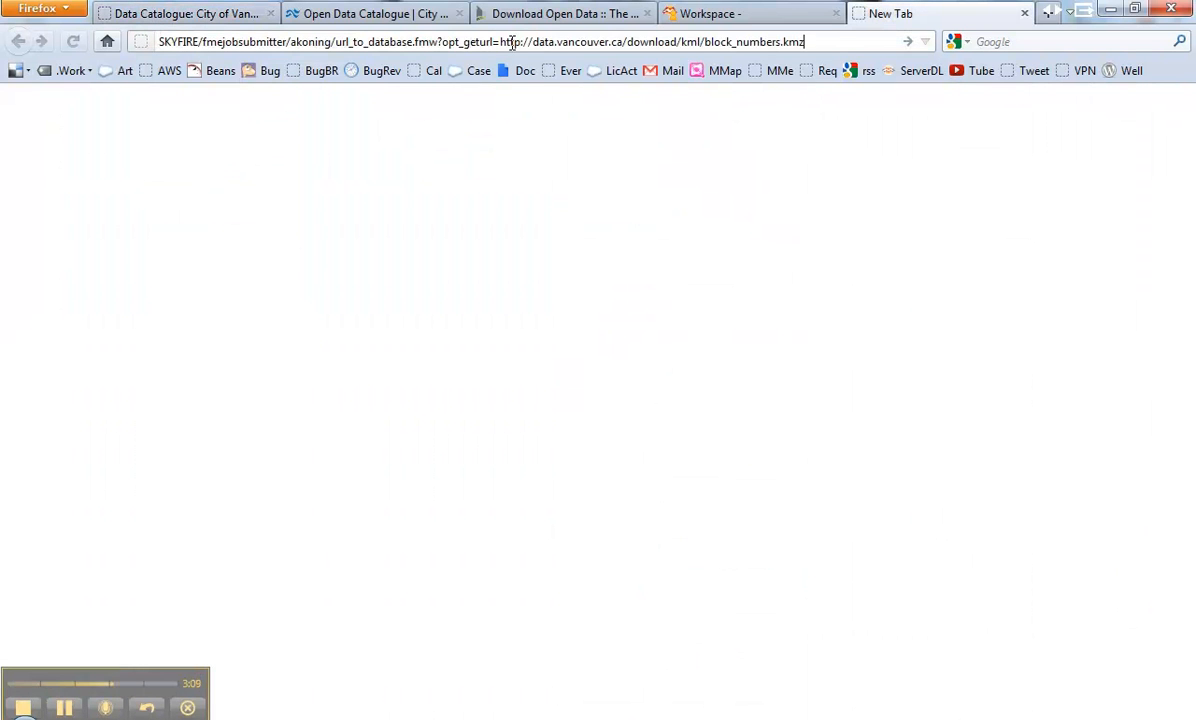
{"action": "key", "text": "Return"}
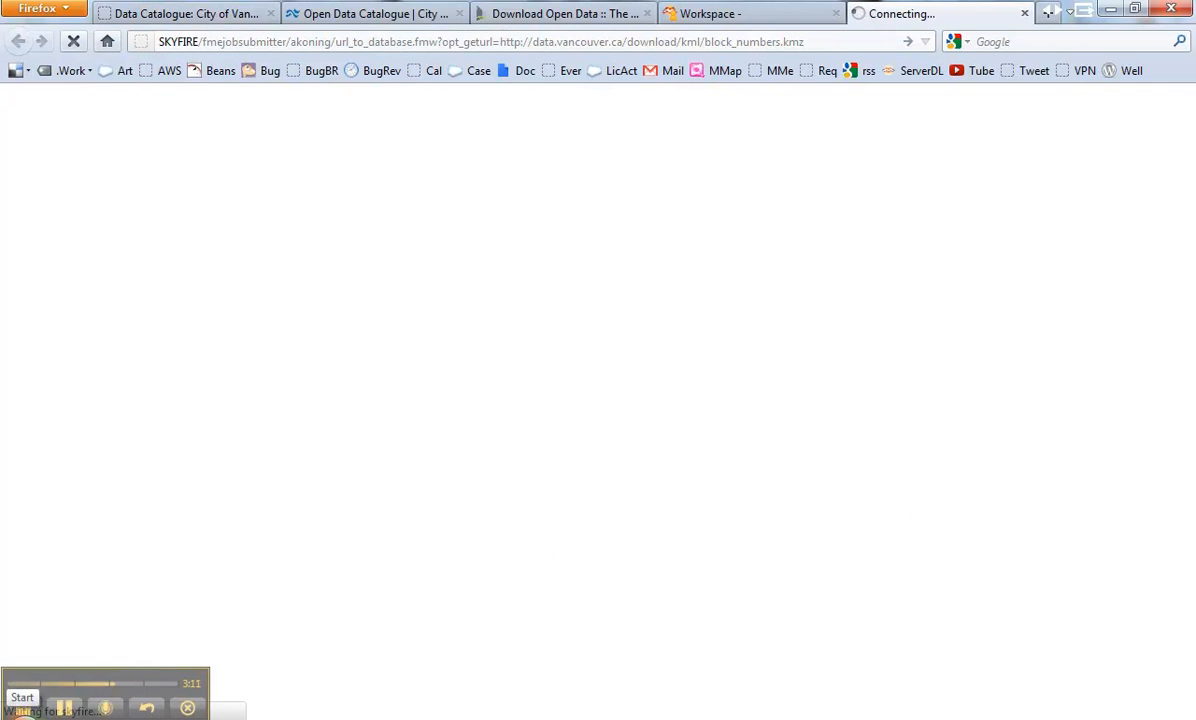
Step: Bring up the Windows Start Menu
{"action": "left_click", "coordinate": [20, 712]}
{"action": "left_click", "coordinate": [27, 712]}
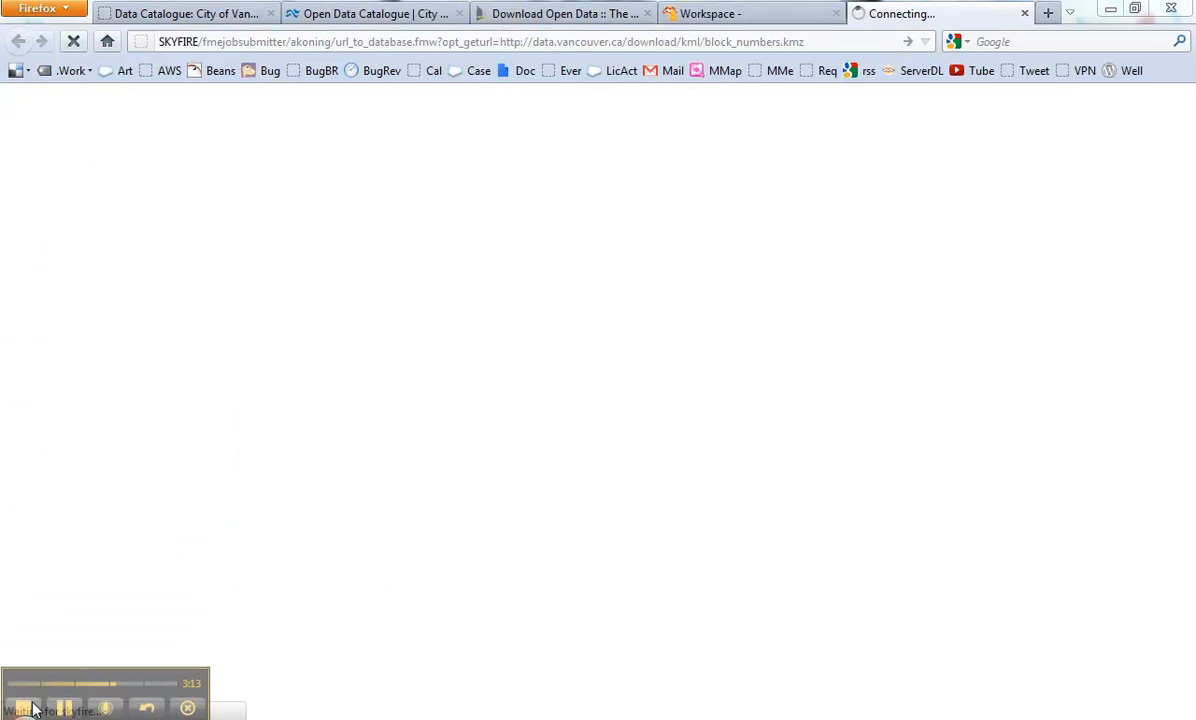
{"action": "left_click", "coordinate": [67, 711]}
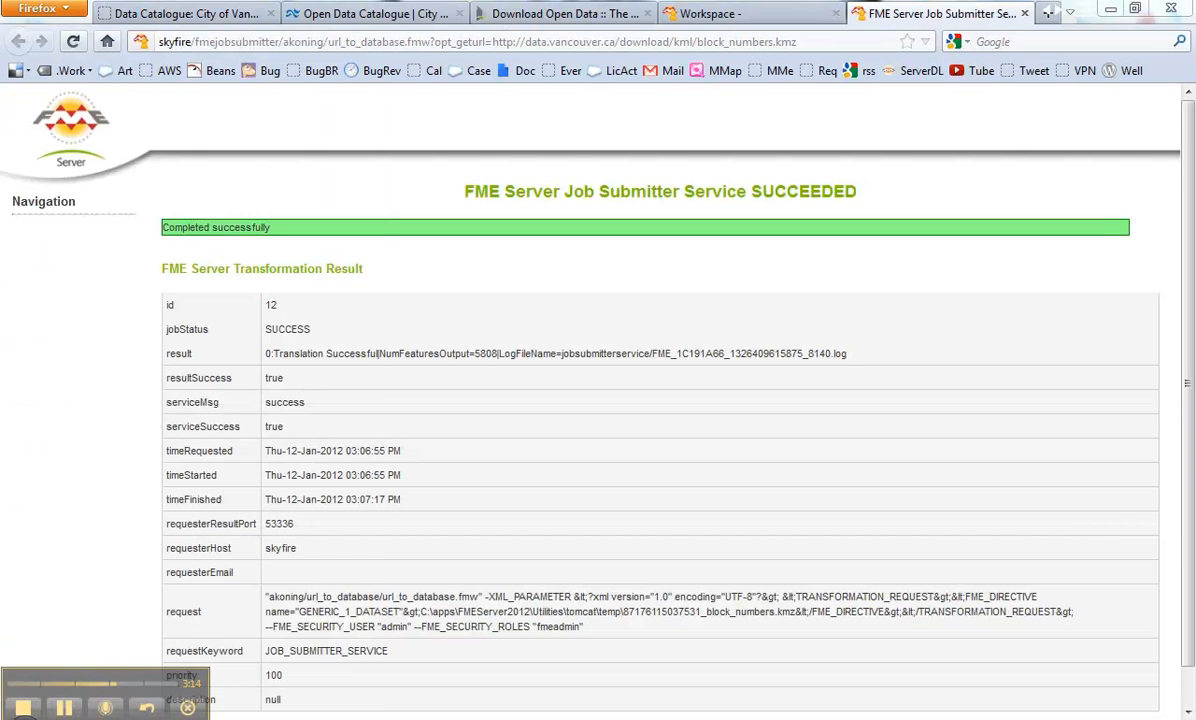
{"action": "left_click", "coordinate": [22, 716]}
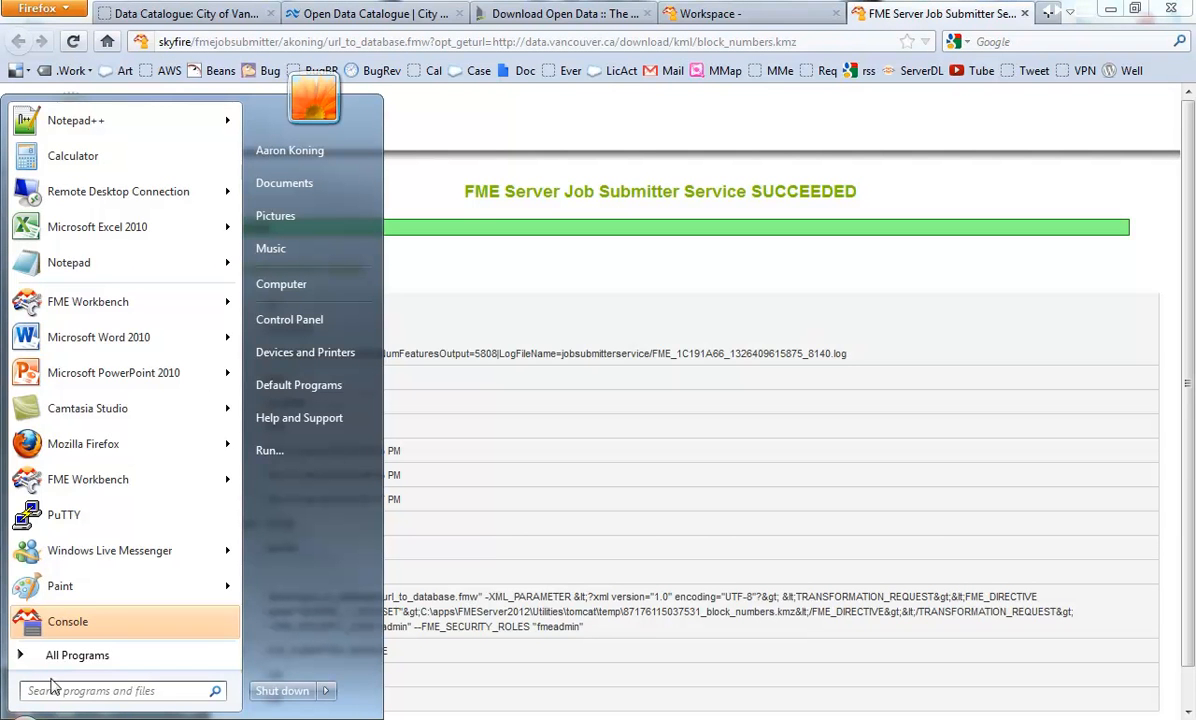
Step: Launch FME Universal Viewer from the FME Desktop 2012 group and move it fully on-screen
{"action": "left_click", "coordinate": [62, 655]}
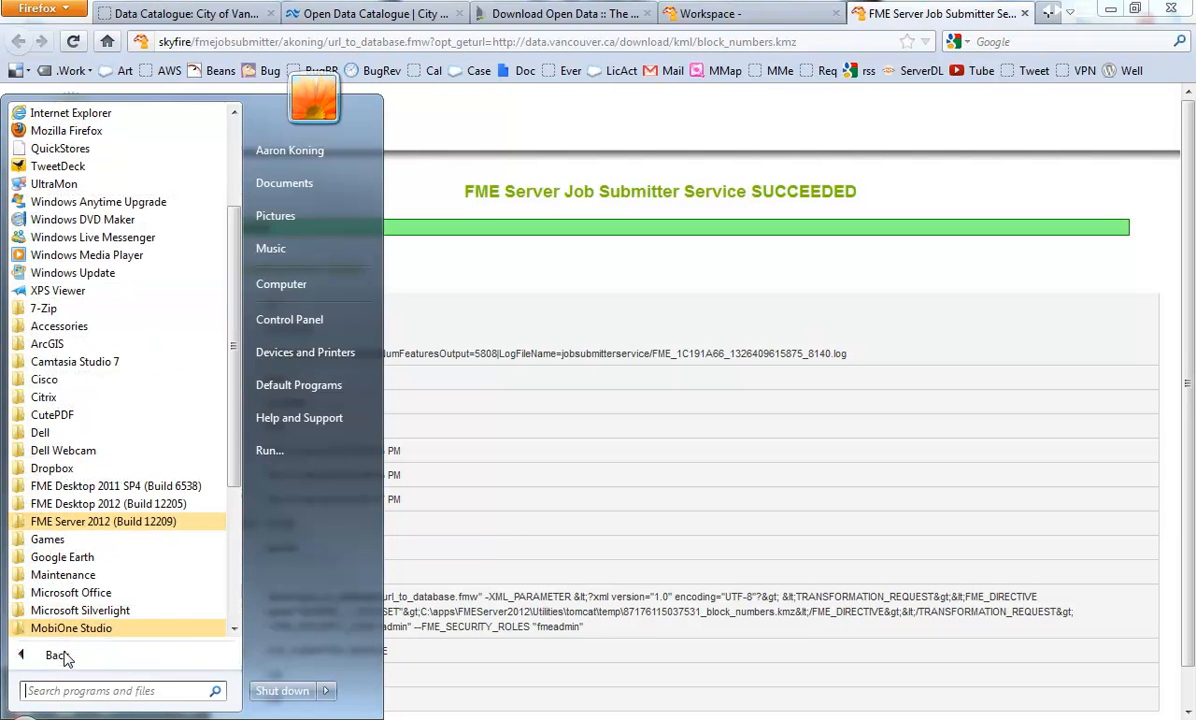
{"action": "left_click", "coordinate": [88, 503]}
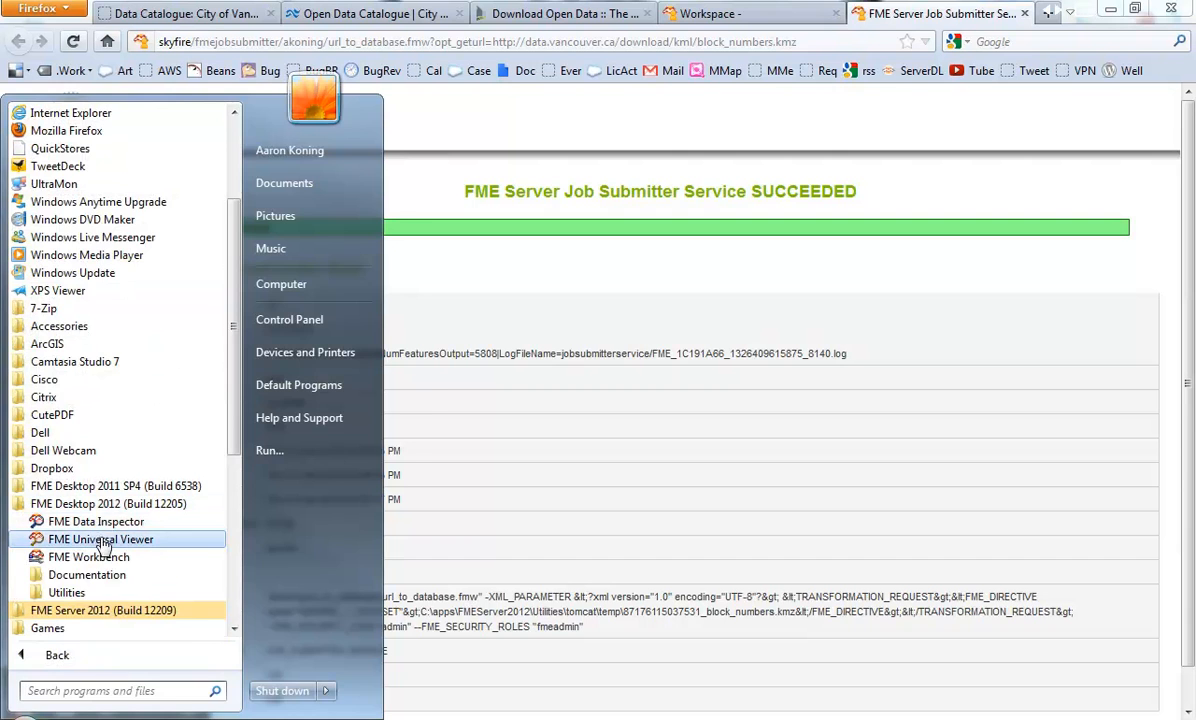
{"action": "left_click", "coordinate": [103, 541]}
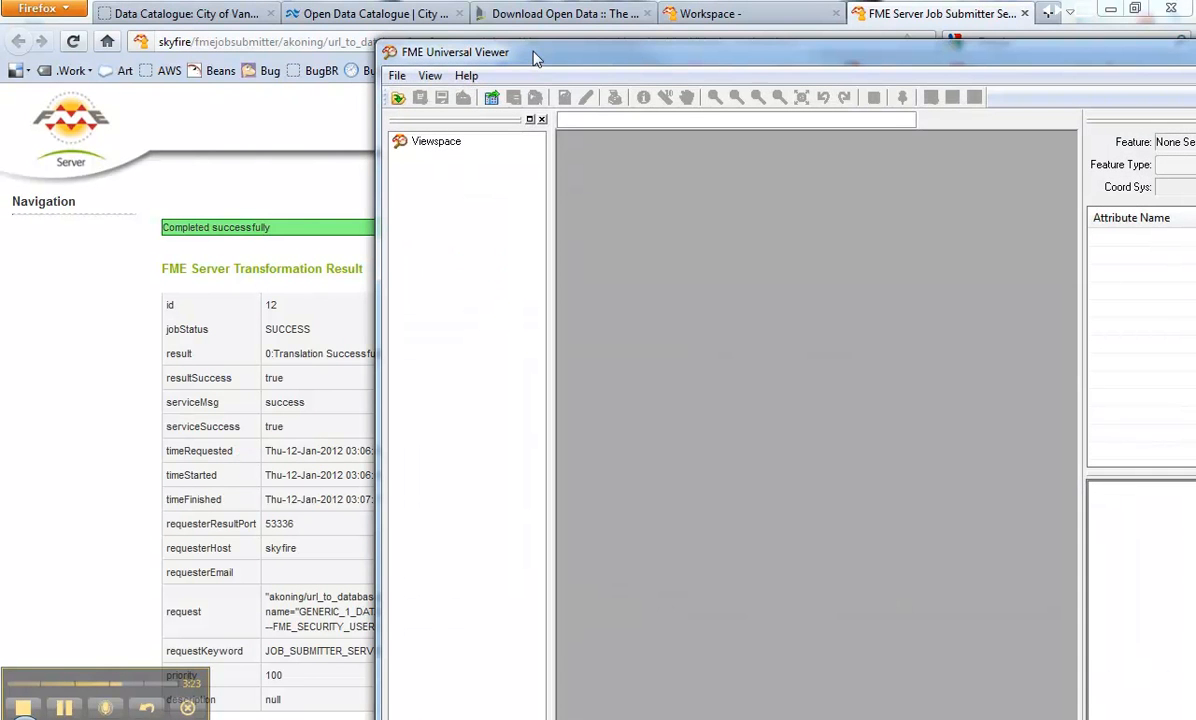
{"action": "left_click_drag", "start_coordinate": [533, 58], "coordinate": [229, 35]}
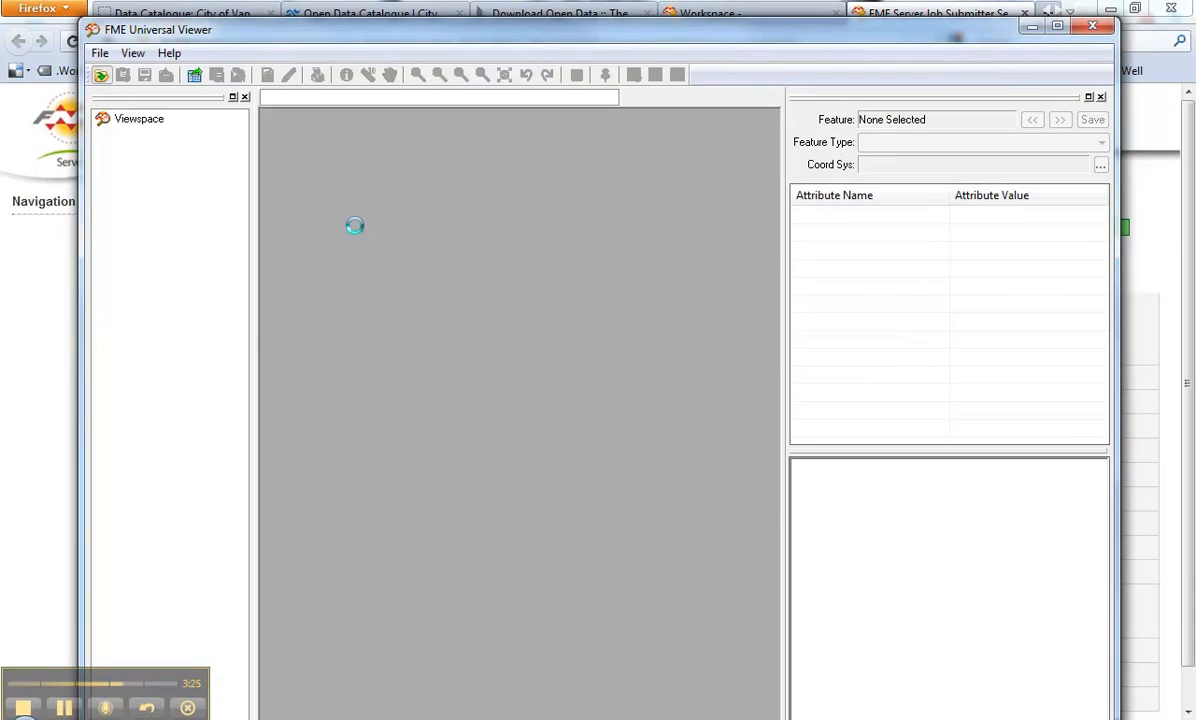
Step: Pick Oracle Spatial Object as the dataset format and open its connection parameters
{"action": "left_click", "coordinate": [563, 425]}
{"action": "type", "text": "oracle"}
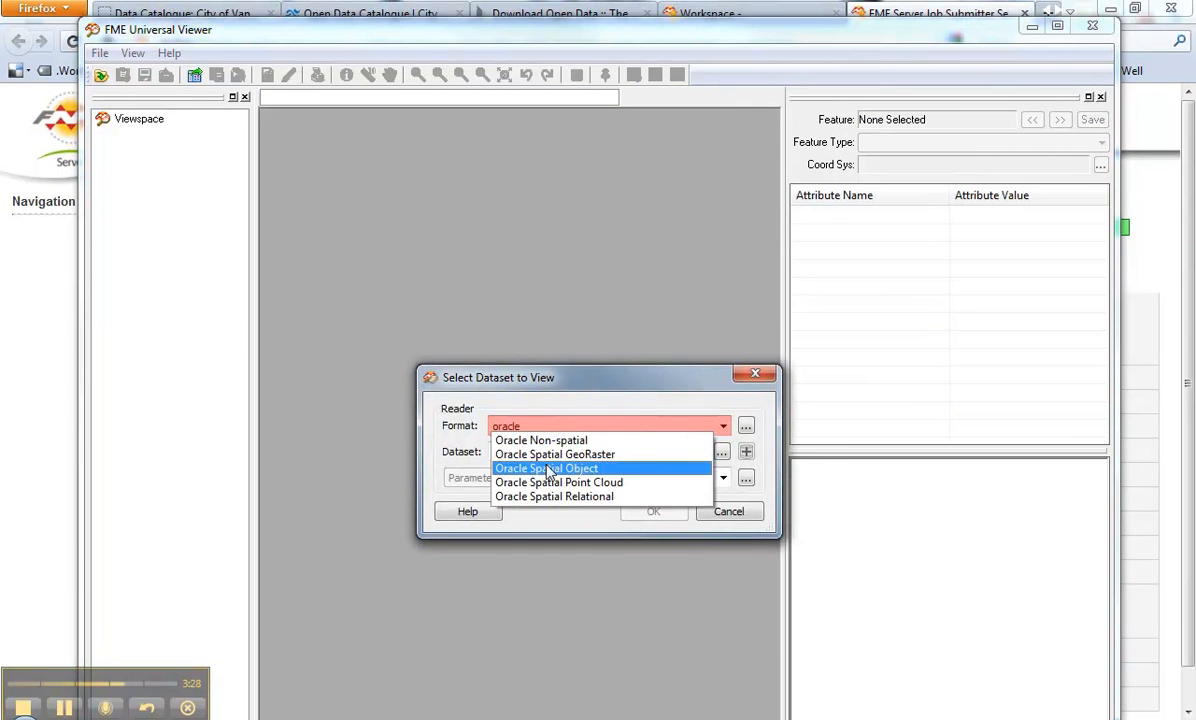
{"action": "left_click", "coordinate": [521, 468]}
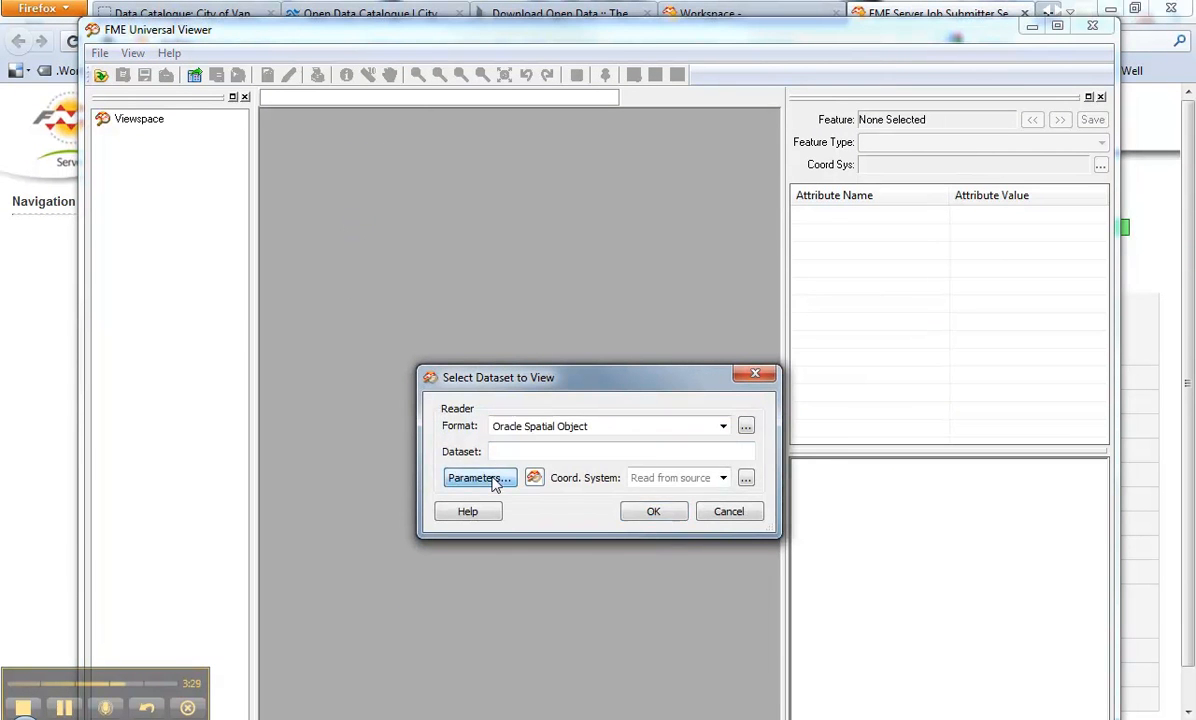
{"action": "left_click", "coordinate": [479, 478]}
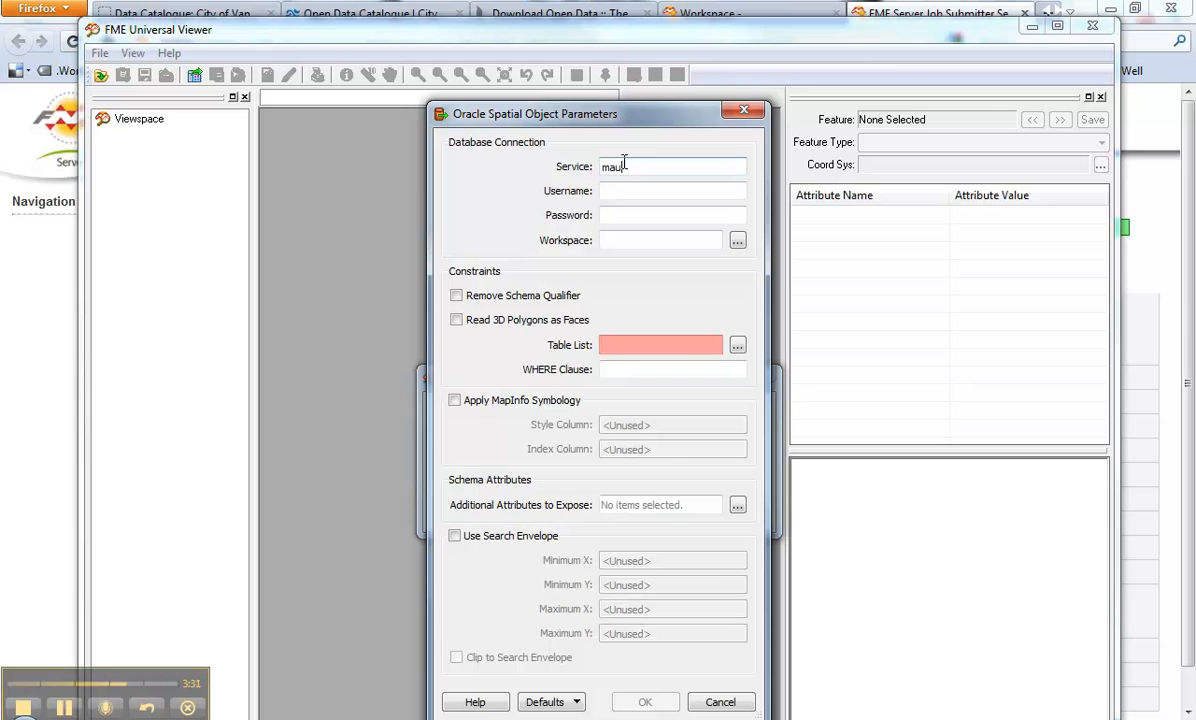
Step: Connect to service maul with the database username and password, and choose the BLOCK_NUMBERS table
{"action": "key", "text": "Tab"}
{"action": "key", "text": "Tab"}
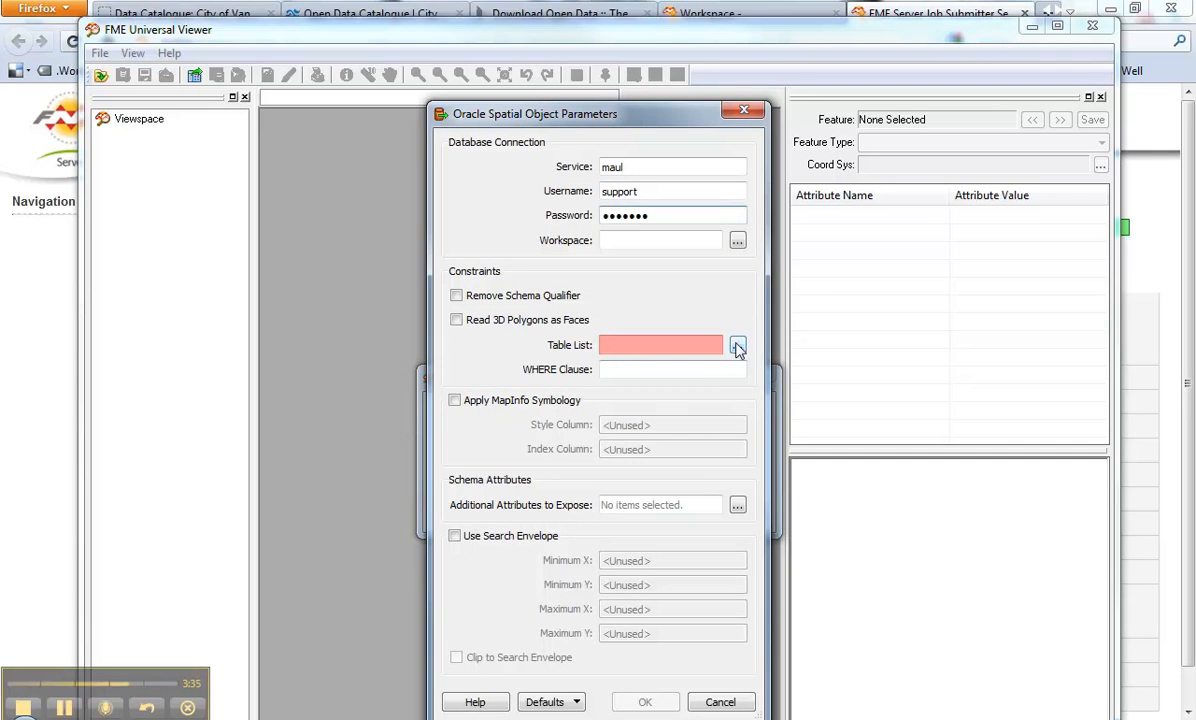
{"action": "left_click", "coordinate": [737, 345]}
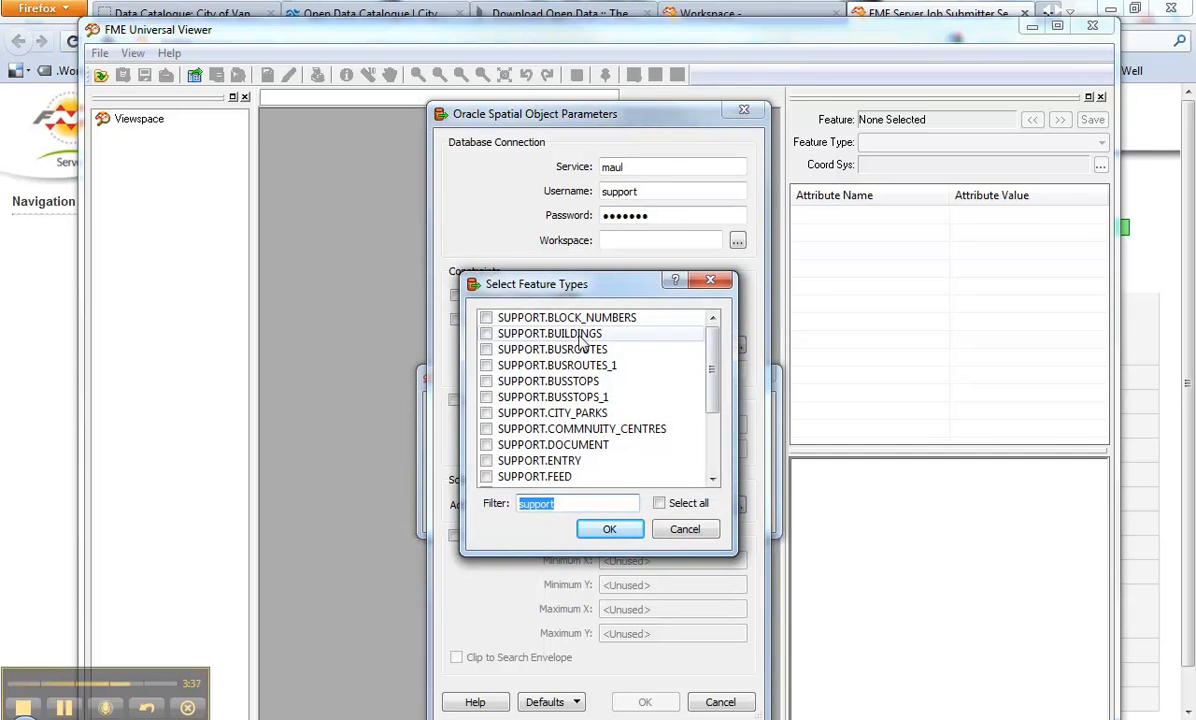
{"action": "left_click", "coordinate": [529, 320]}
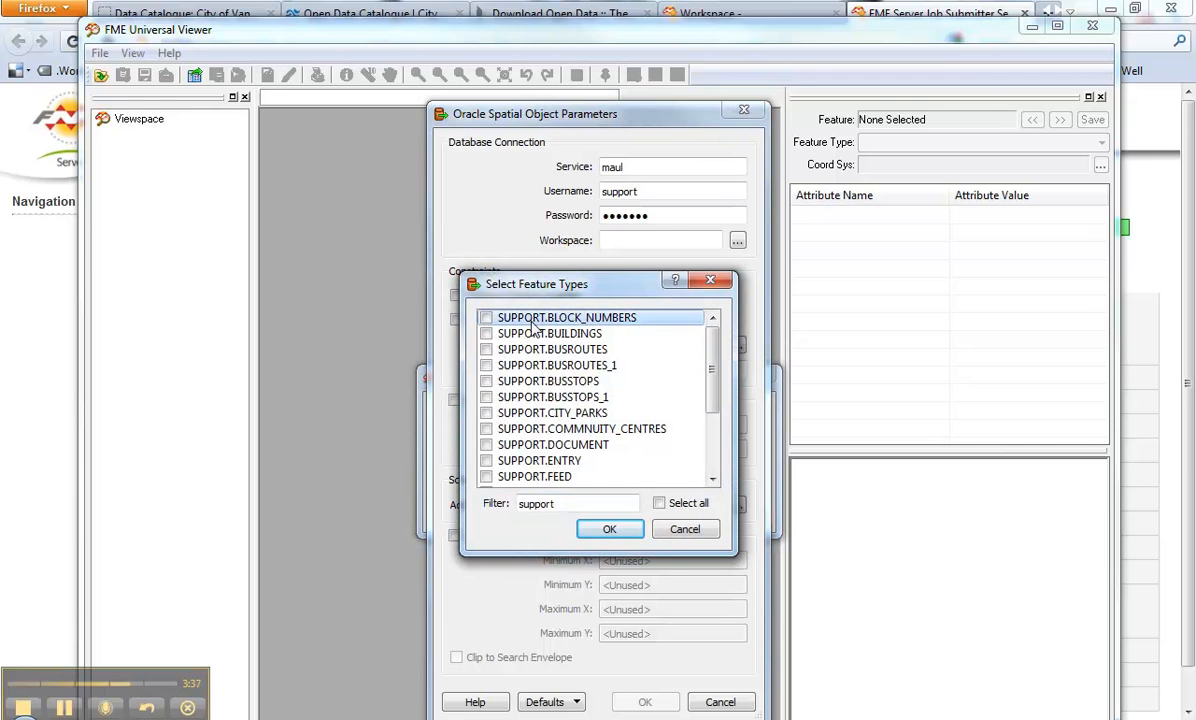
{"action": "left_click", "coordinate": [625, 529]}
{"action": "left_click", "coordinate": [642, 701]}
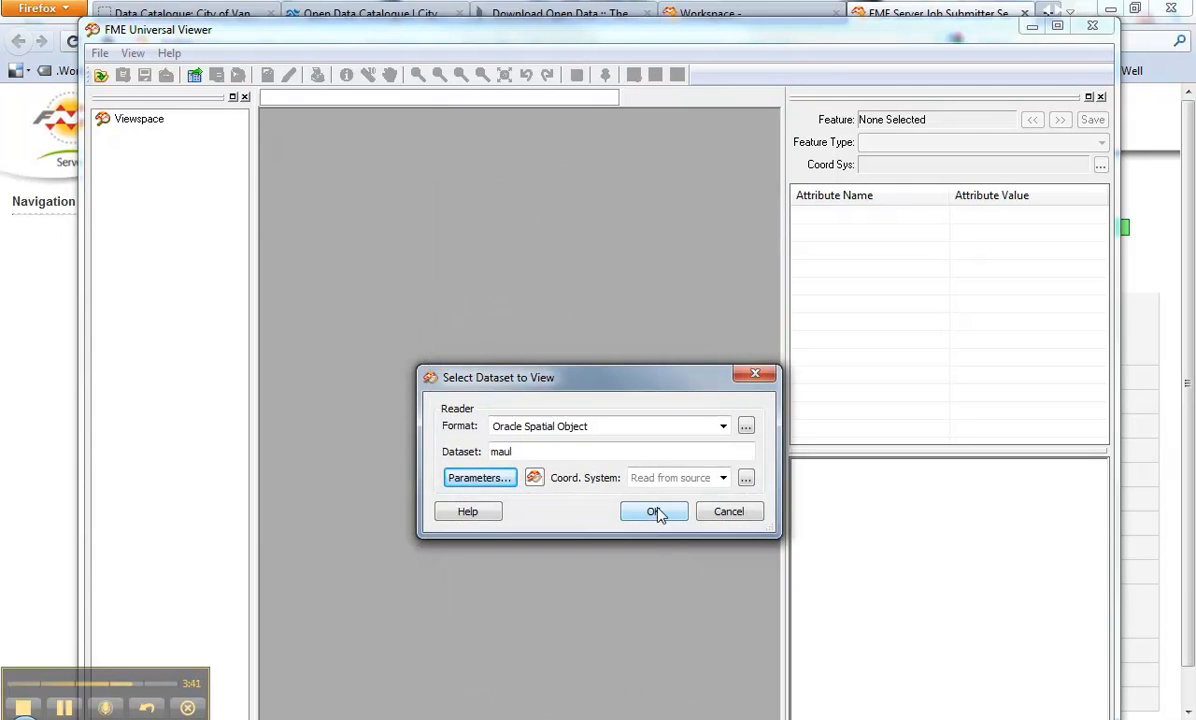
Step: Draw the BLOCK_NUMBERS points, then return to Firefox's job result showing 5808 features output
{"action": "left_click", "coordinate": [656, 512]}
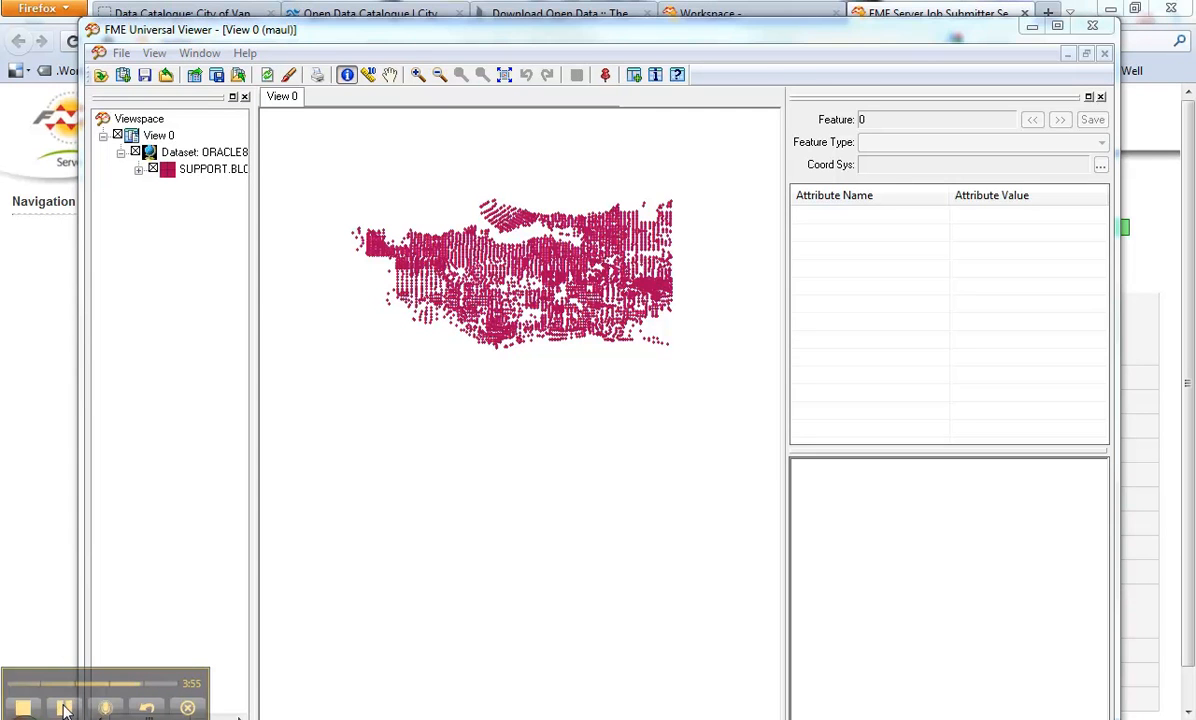
{"action": "left_click", "coordinate": [56, 302]}
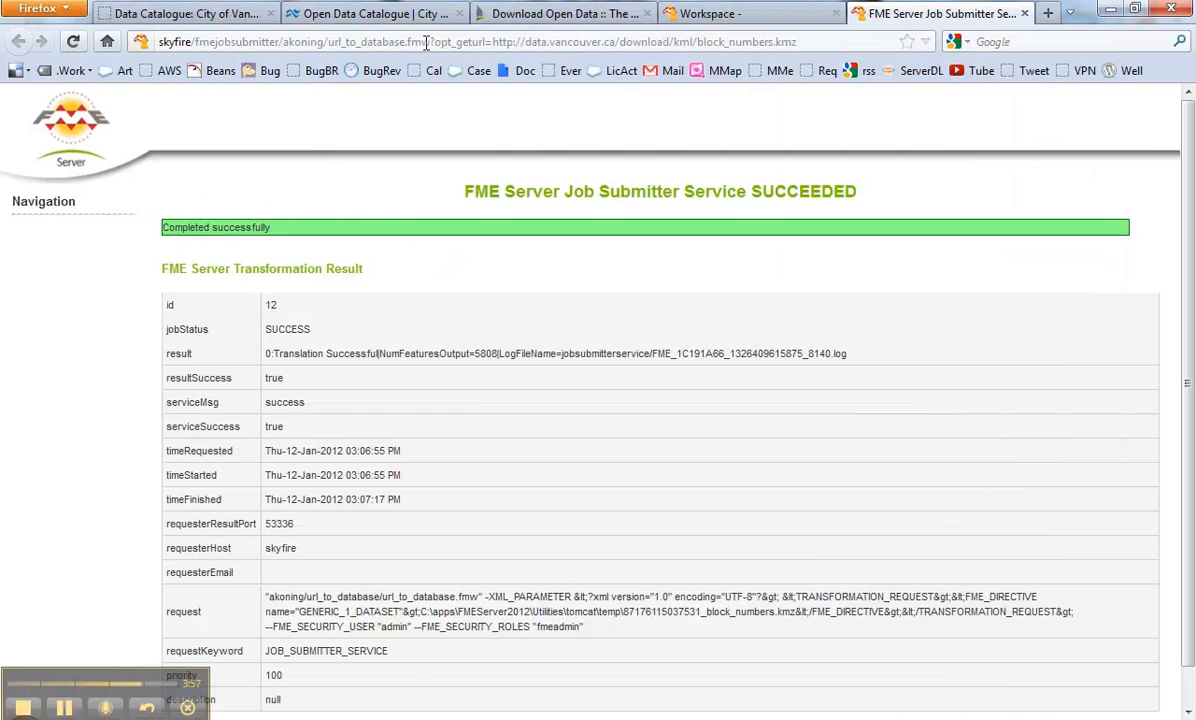
Step: In the Vancouver catalogue, scroll to Community centres and copy its XLS link address
{"action": "left_click", "coordinate": [364, 14]}
{"action": "left_click", "coordinate": [249, 16]}
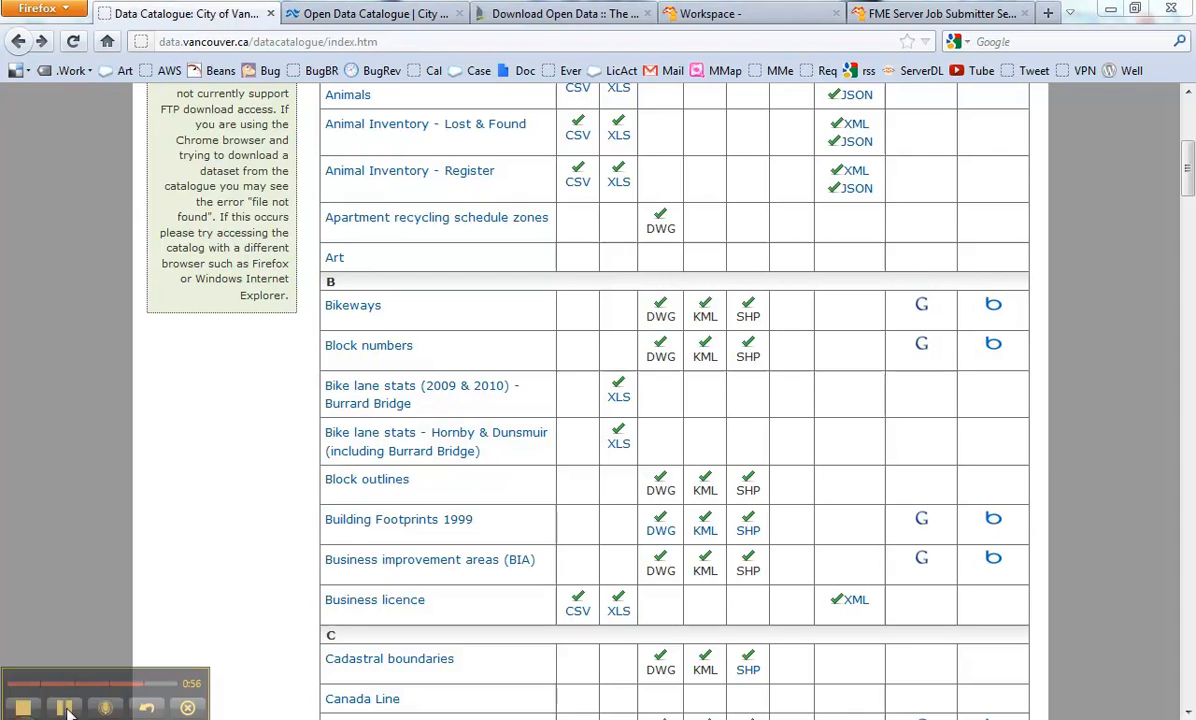
{"action": "scroll", "coordinate": [307, 560], "scroll_direction": "down", "scroll_amount": 5}
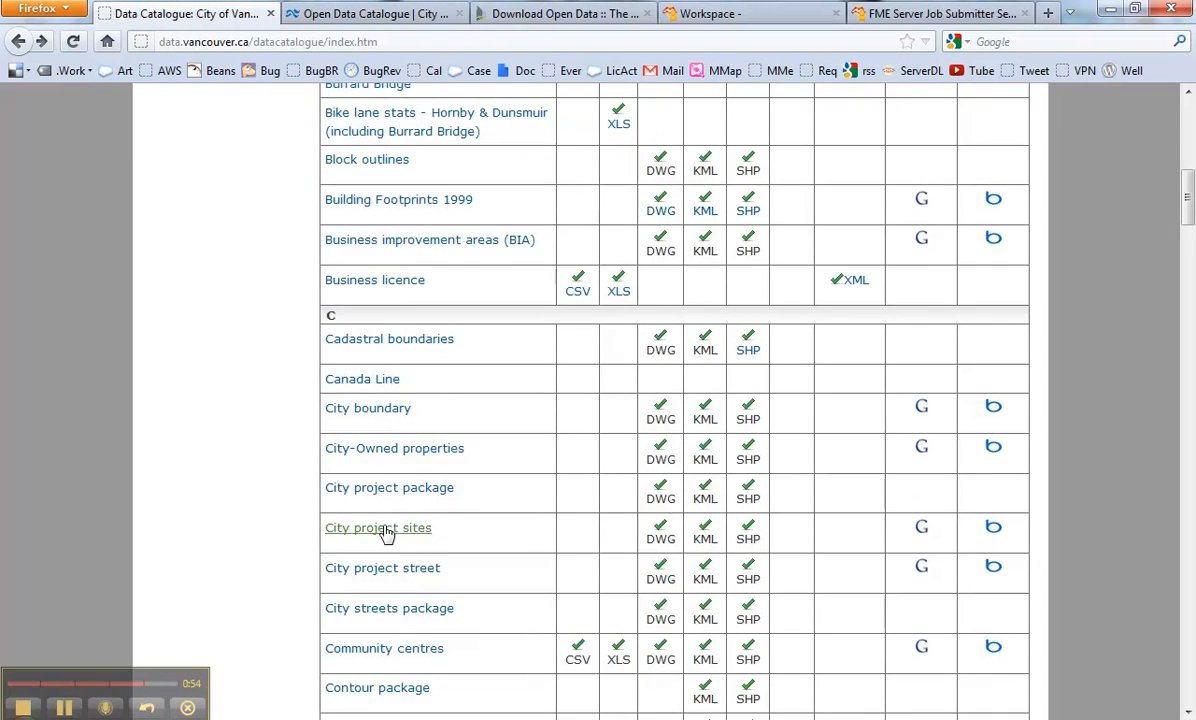
{"action": "scroll", "coordinate": [400, 530], "scroll_direction": "down", "scroll_amount": 7}
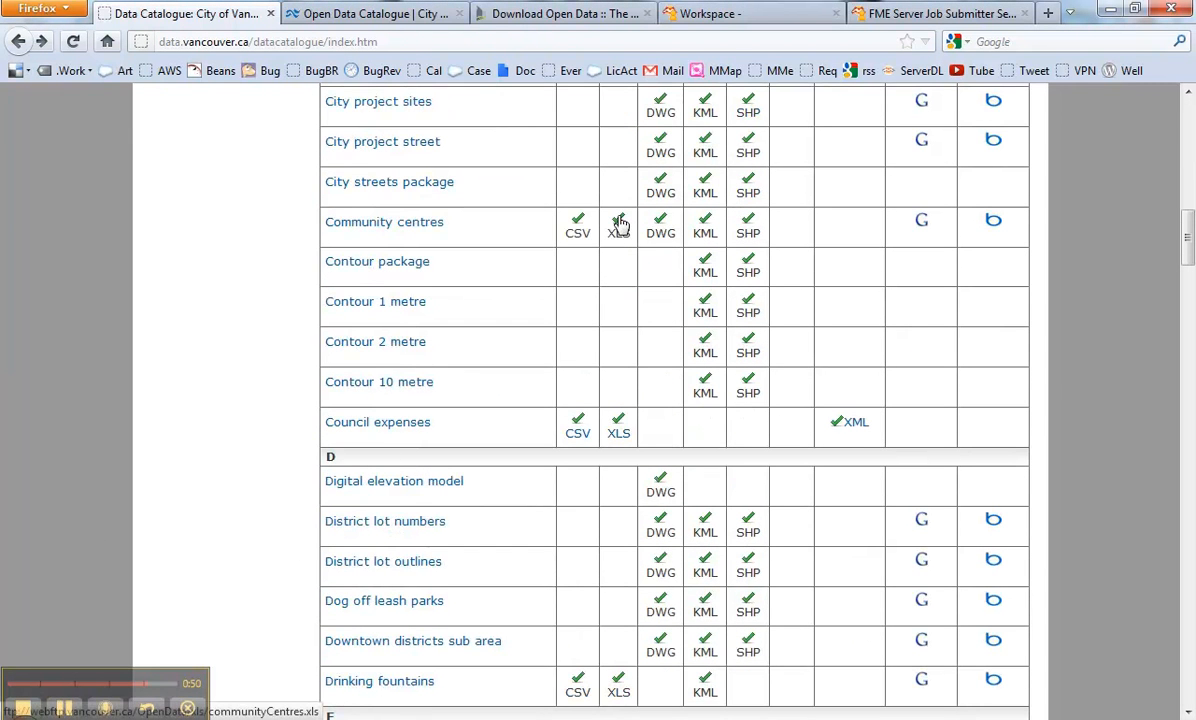
{"action": "right_click", "coordinate": [619, 226]}
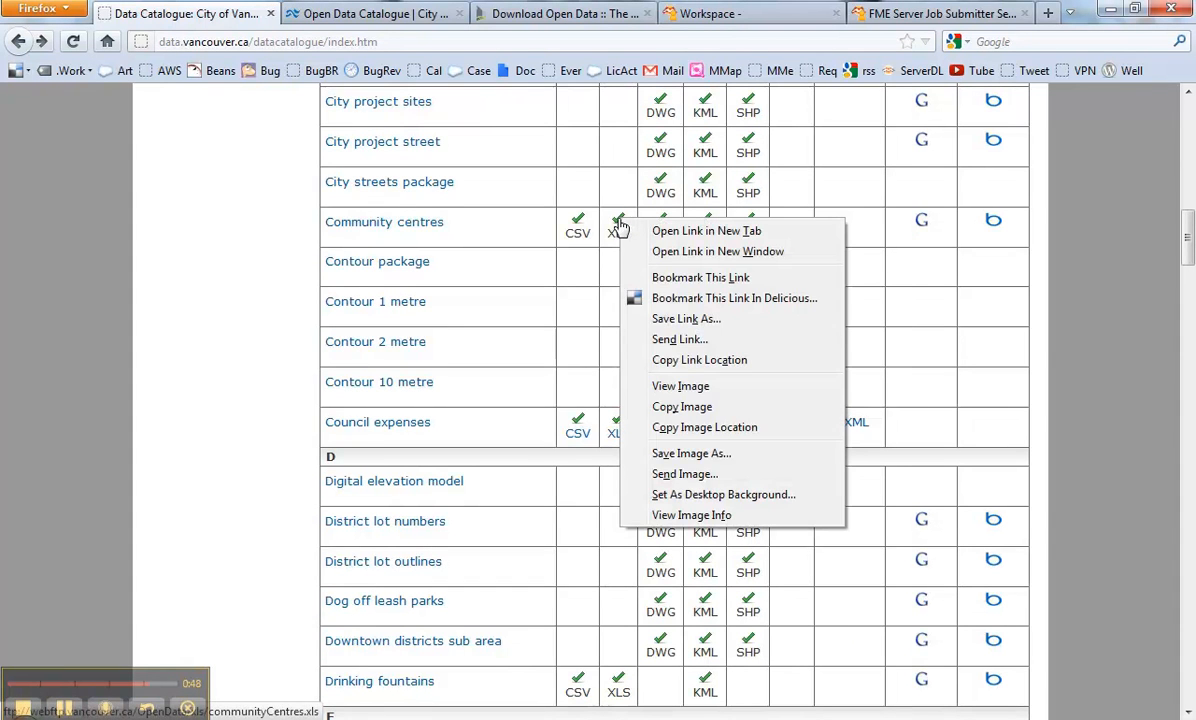
{"action": "left_click", "coordinate": [678, 360]}
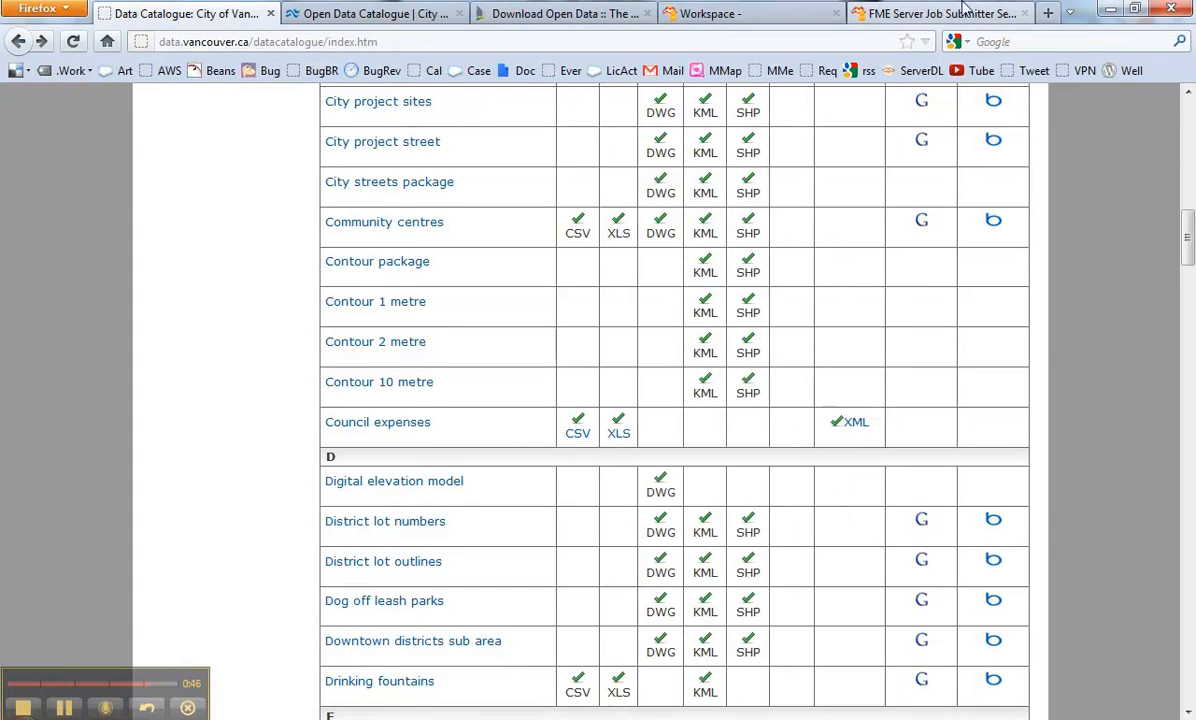
Step: Replace the block_numbers source in the job URL with the Community centres XLS link and rerun, outputting 26 features
{"action": "left_click", "coordinate": [958, 15]}
{"action": "left_click_drag", "start_coordinate": [493, 42], "coordinate": [826, 43]}
{"action": "key", "text": "ctrl+v"}
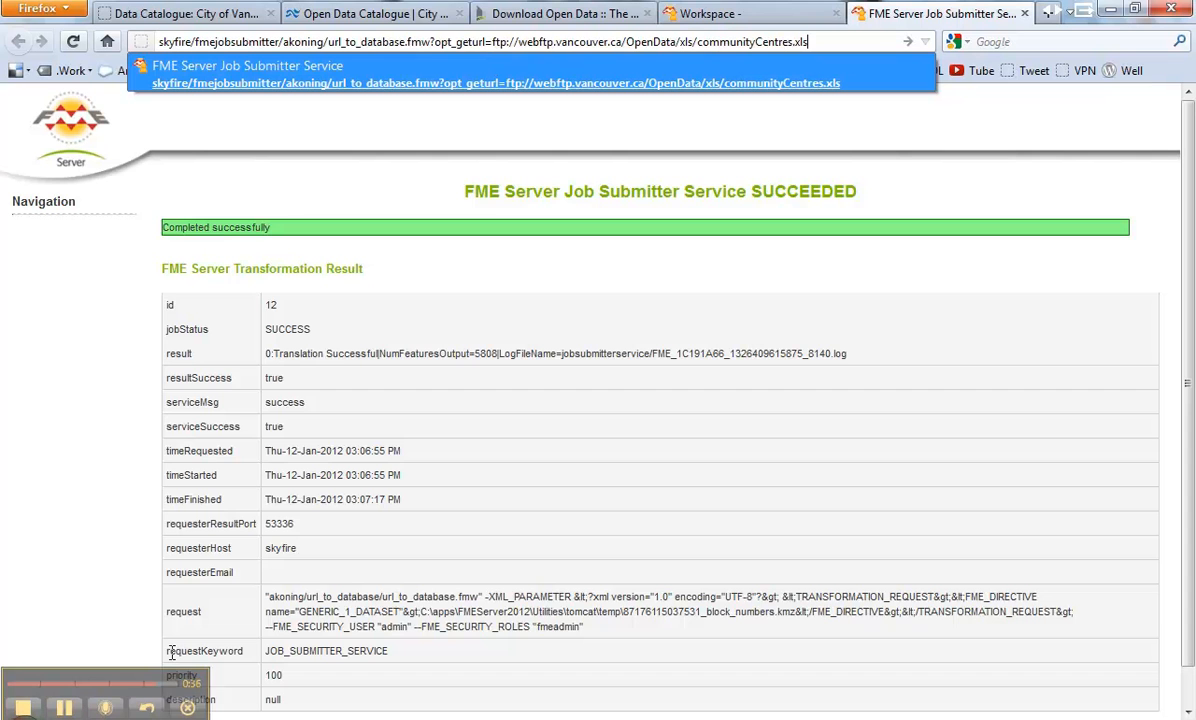
{"action": "key", "text": "Return"}
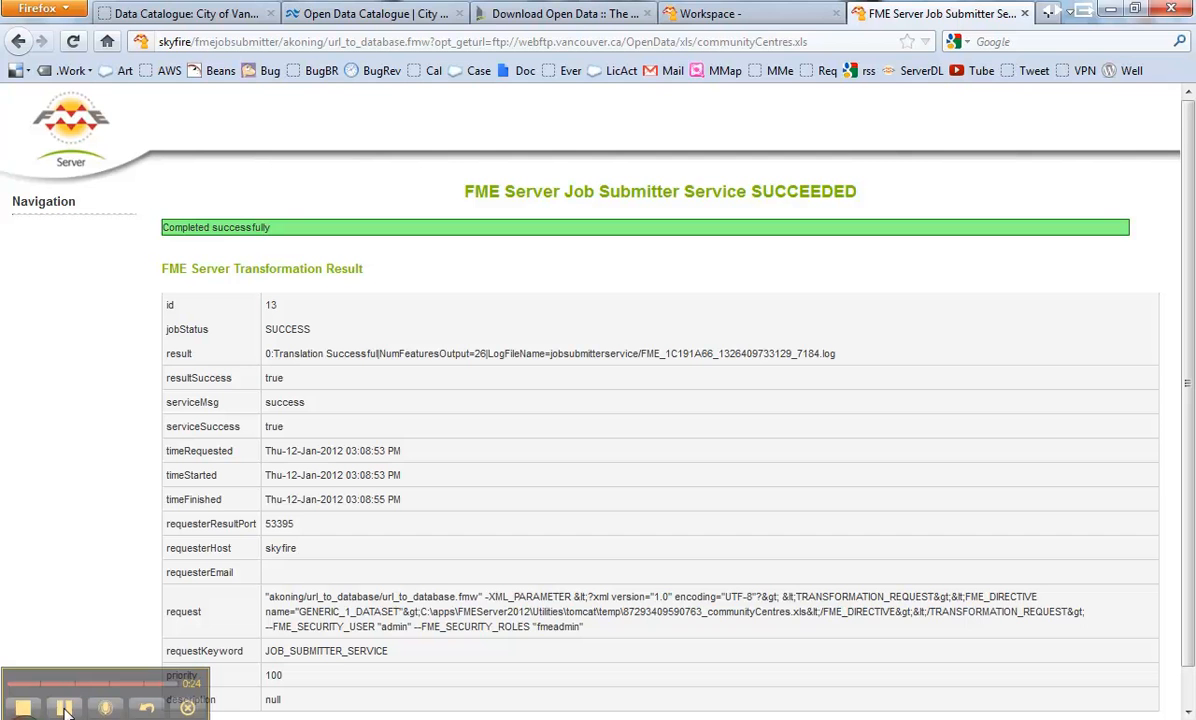
{"action": "left_click", "coordinate": [64, 708]}
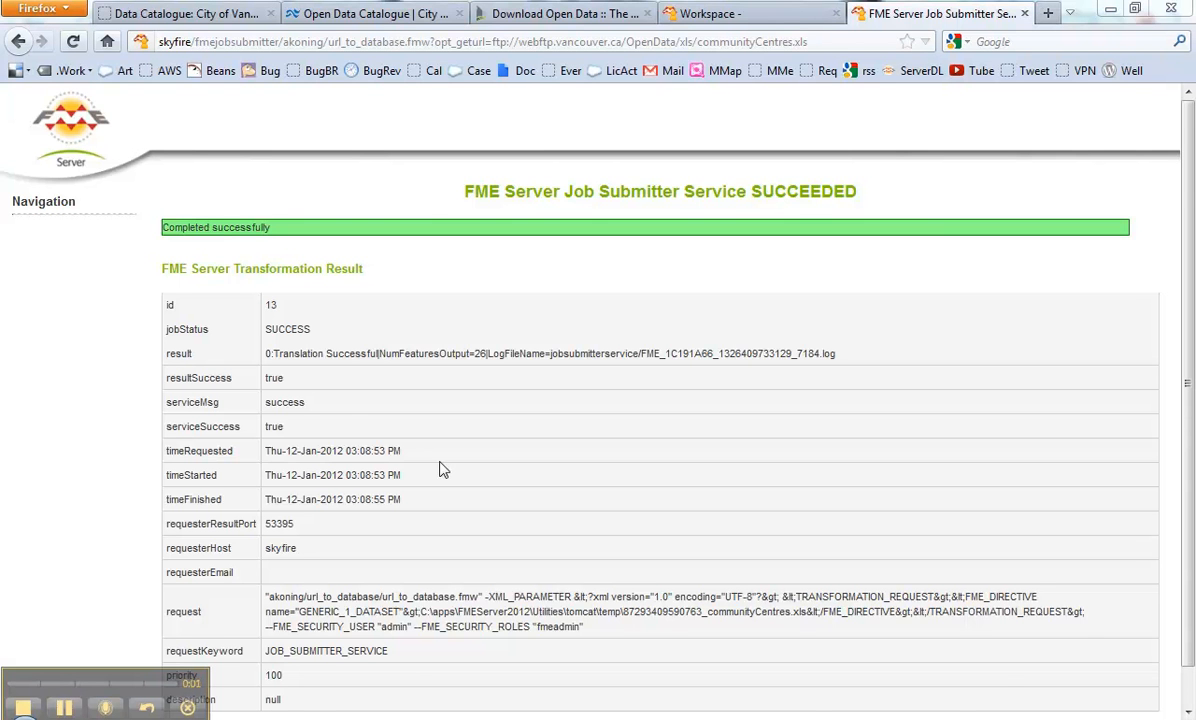
{"action": "left_click", "coordinate": [375, 20]}
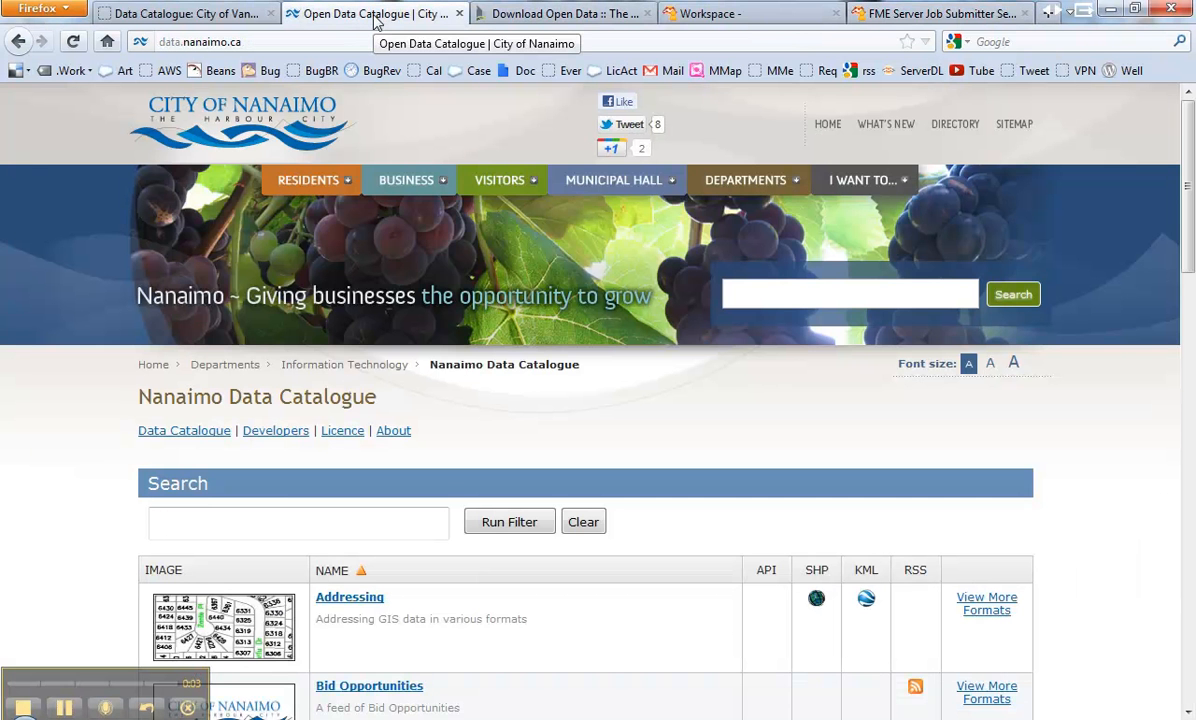
Step: Copy the link address of the Nanaimo Business Licences RSS feed
{"action": "scroll", "coordinate": [47, 380], "scroll_direction": "down", "scroll_amount": 10}
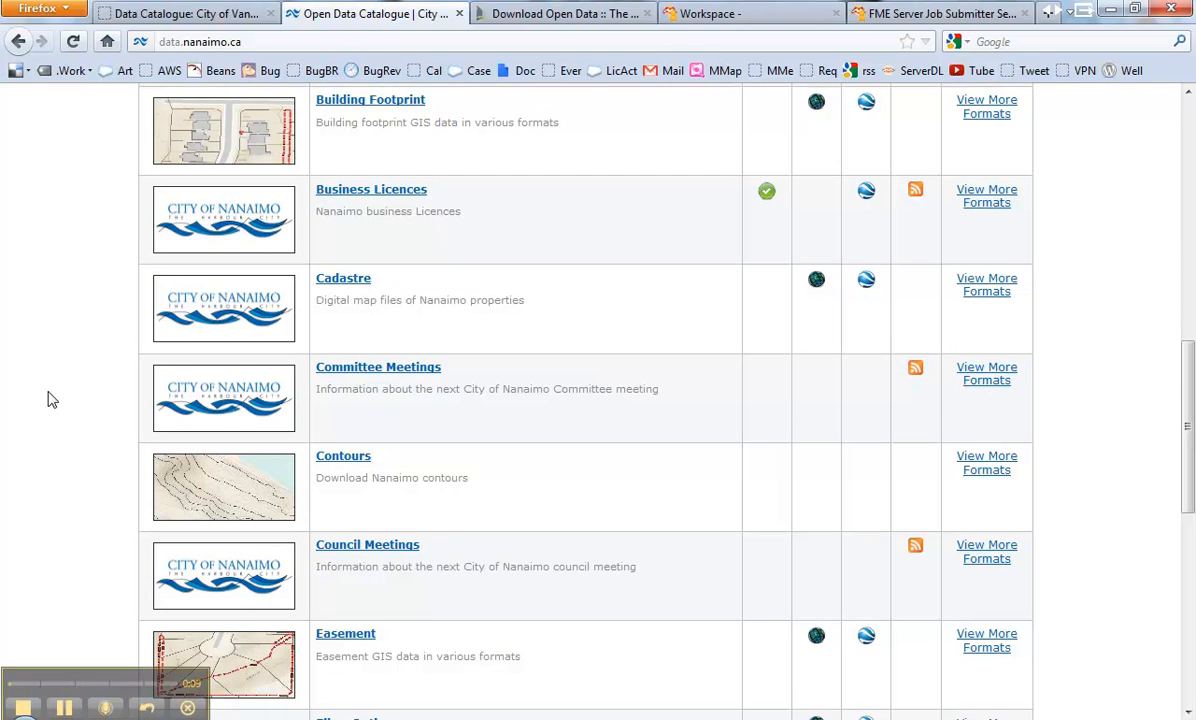
{"action": "scroll", "coordinate": [459, 352], "scroll_direction": "up", "scroll_amount": 5}
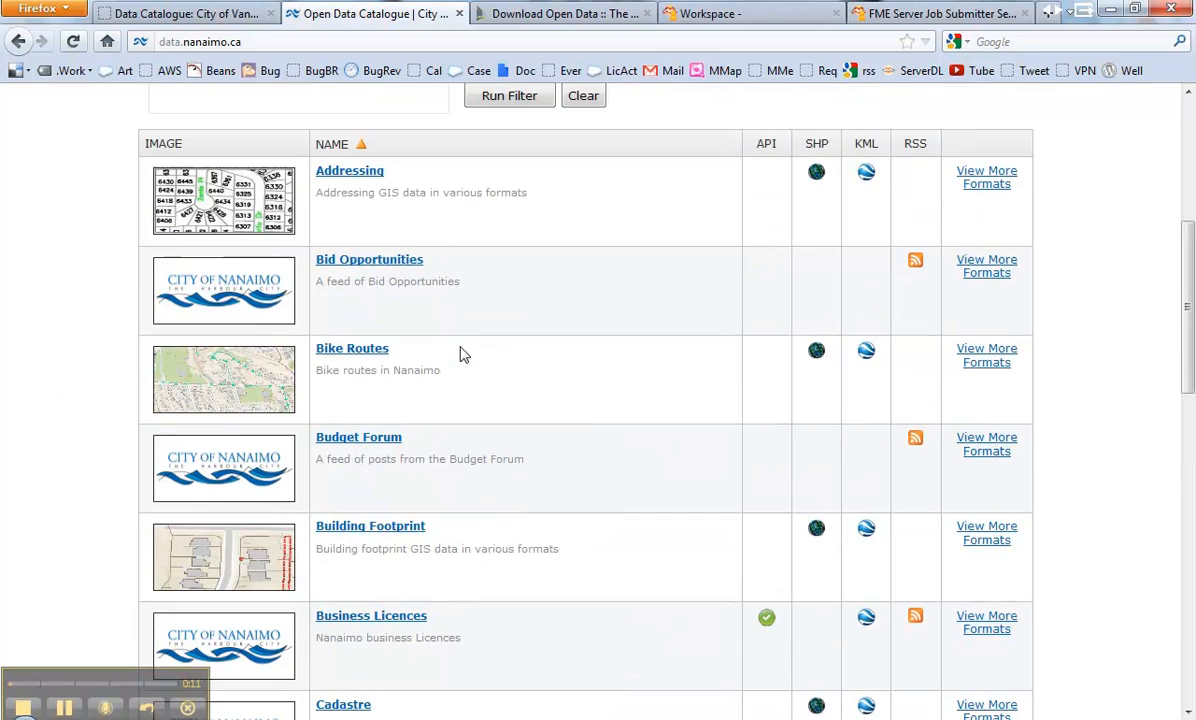
{"action": "scroll", "coordinate": [494, 547], "scroll_direction": "down", "scroll_amount": 5}
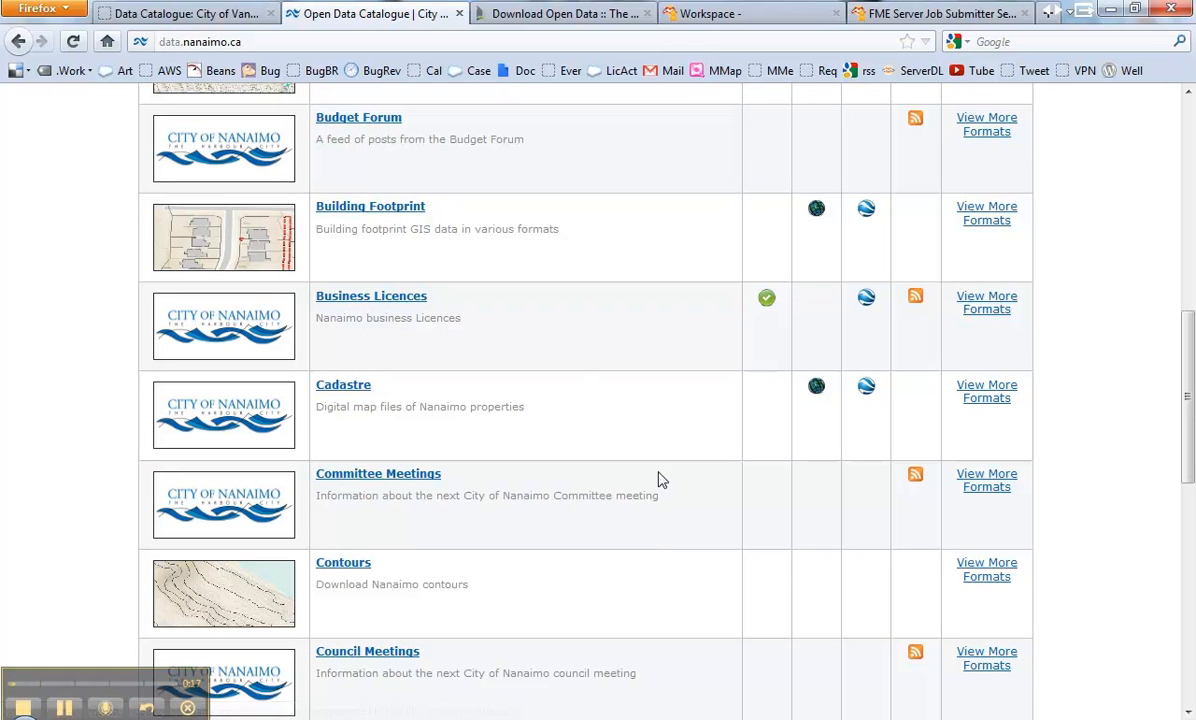
{"action": "scroll", "coordinate": [300, 670], "scroll_direction": "up", "scroll_amount": 2}
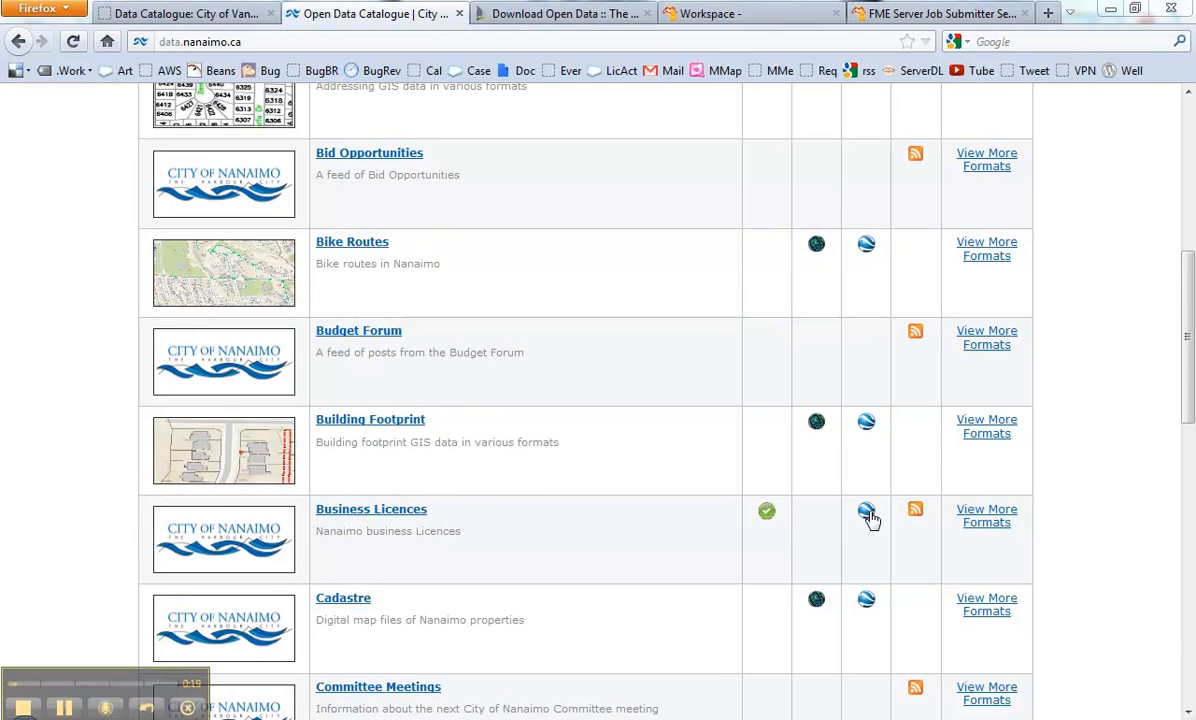
{"action": "right_click", "coordinate": [917, 513]}
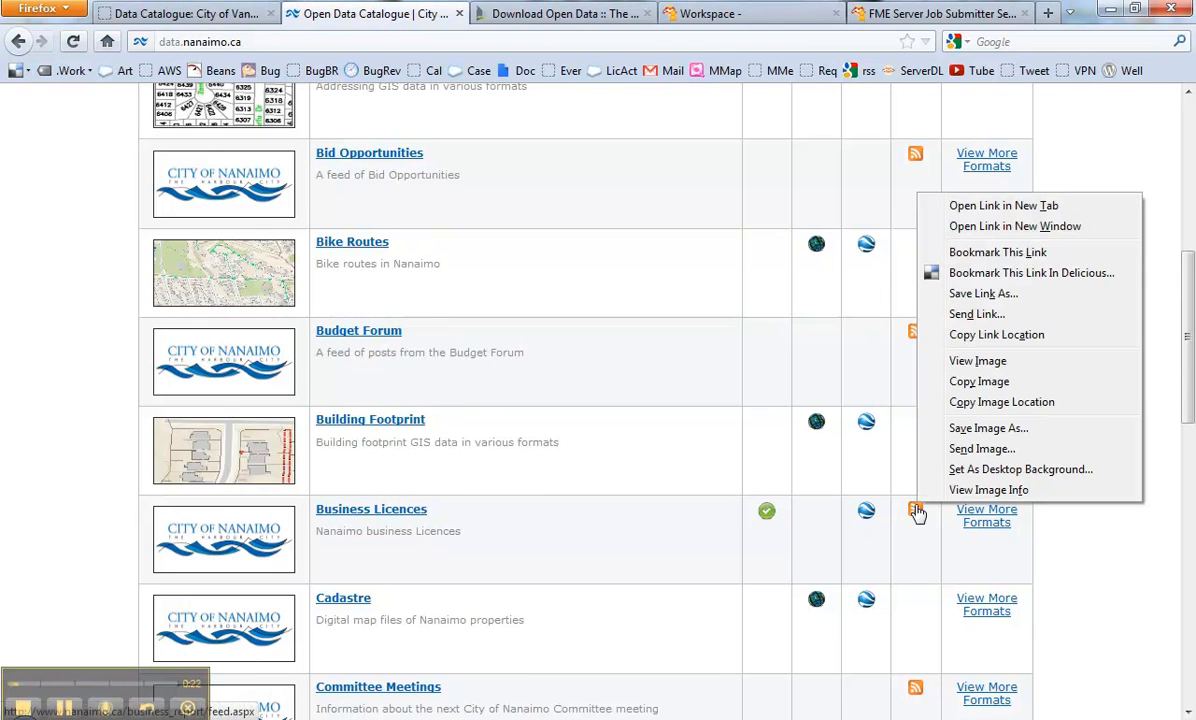
{"action": "left_click", "coordinate": [980, 336]}
{"action": "left_click", "coordinate": [913, 13]}
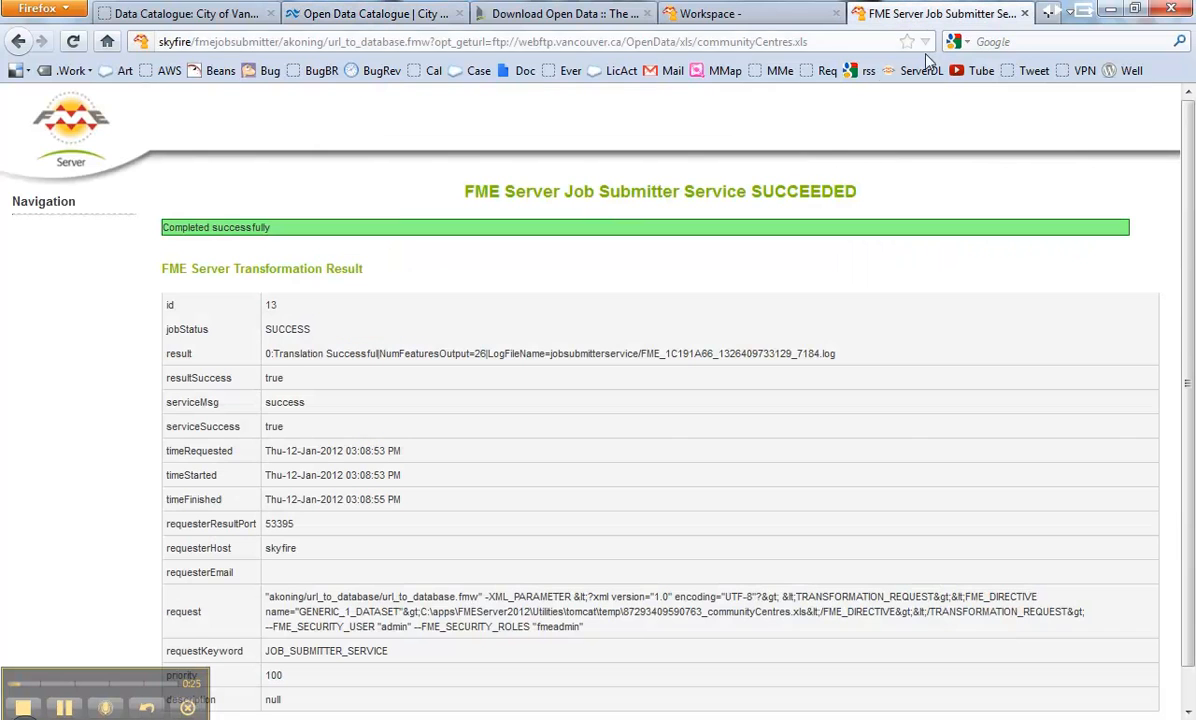
Step: Swap the job URL's ftp source for the Nanaimo feed.aspx link and rerun, giving job 14 with 0 features
{"action": "left_click_drag", "start_coordinate": [492, 42], "coordinate": [875, 43]}
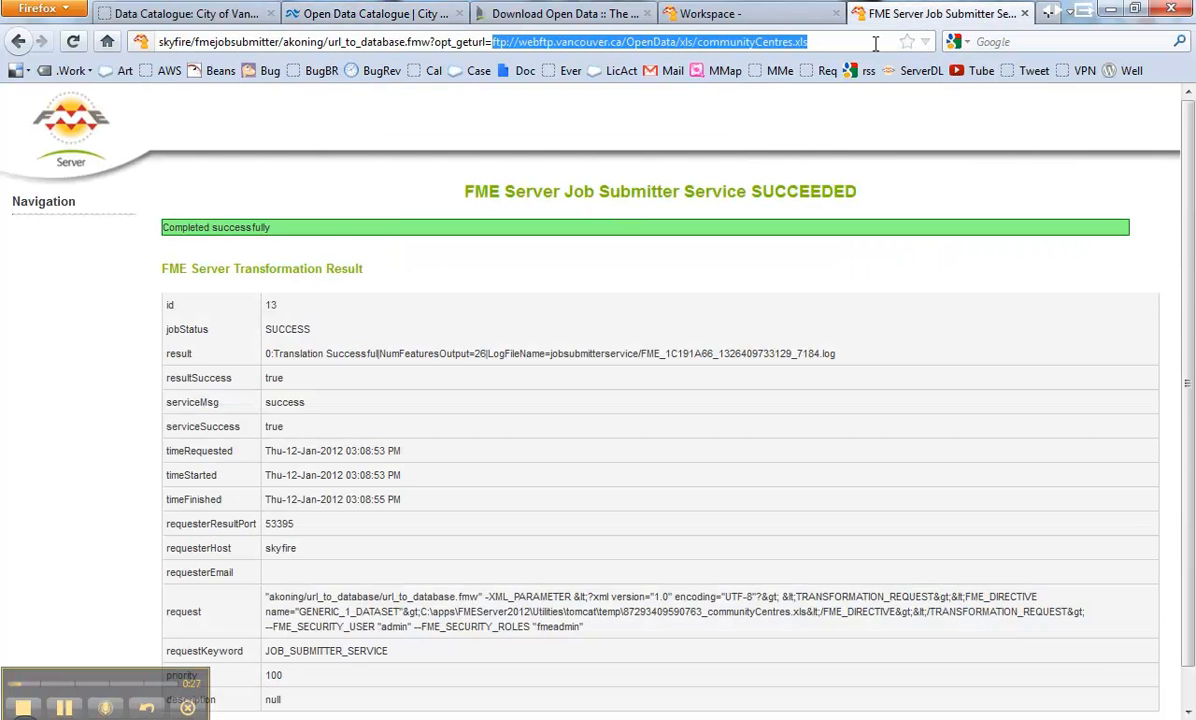
{"action": "key", "text": "ctrl+v"}
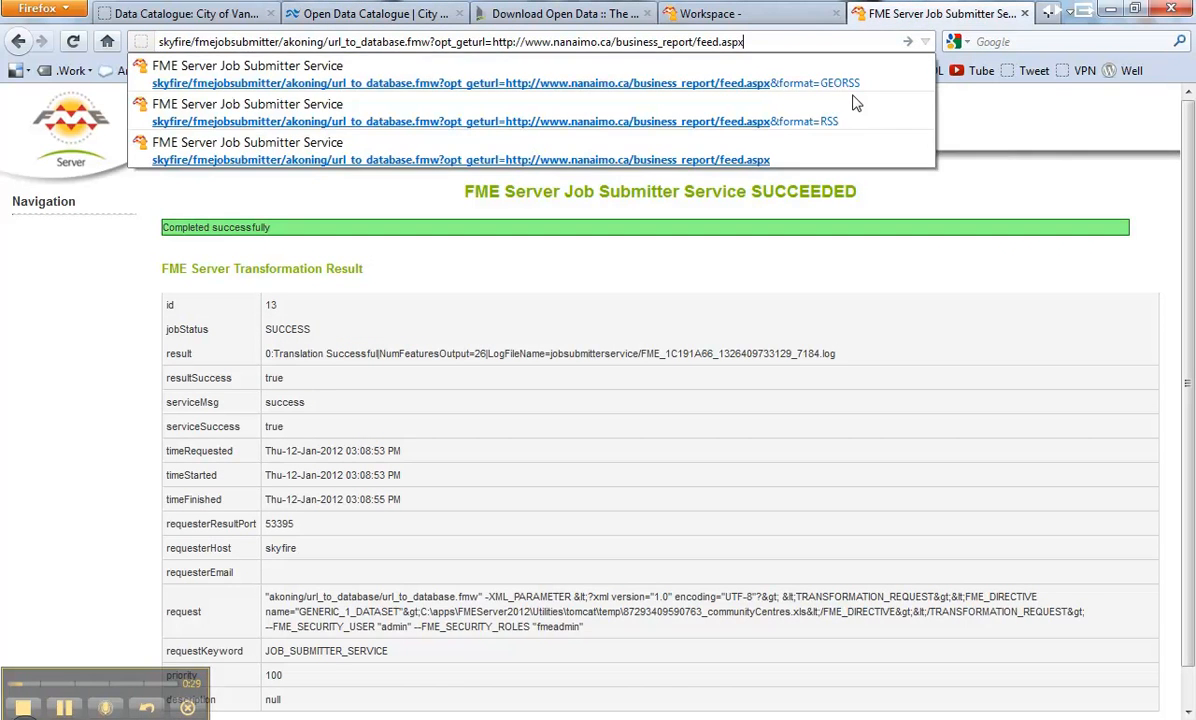
{"action": "key", "text": "Return"}
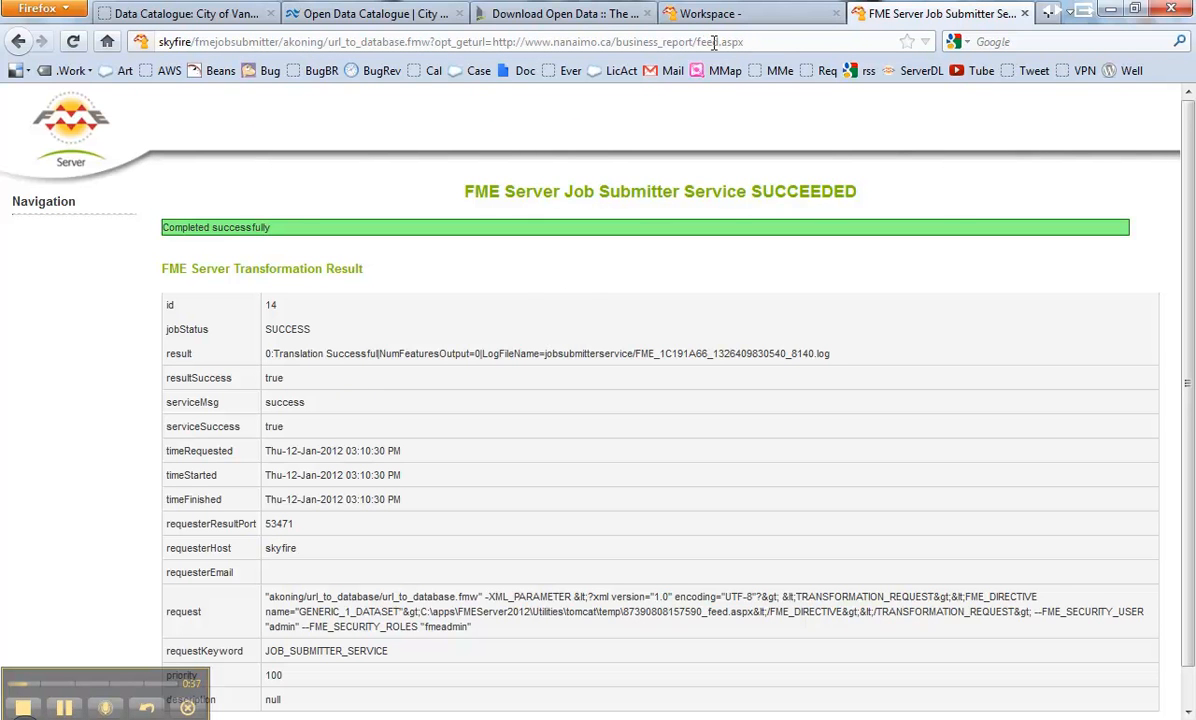
{"action": "left_click_drag", "start_coordinate": [721, 41], "coordinate": [771, 41]}
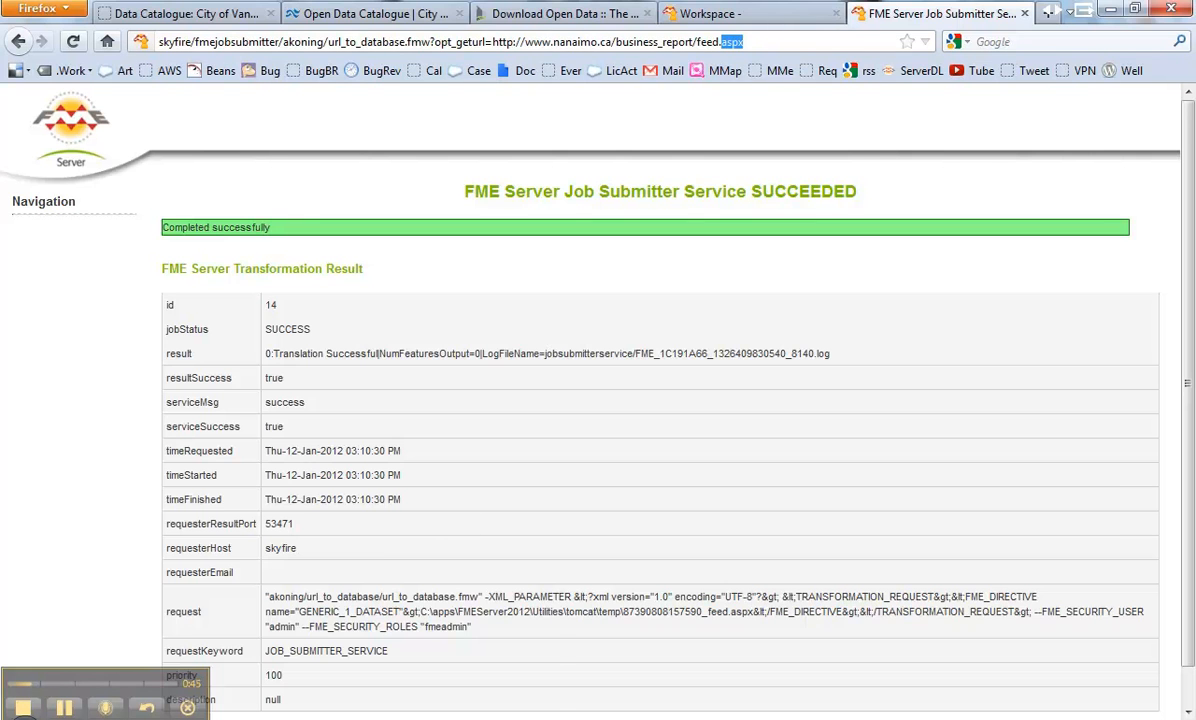
{"action": "key", "text": "alt+Tab"}
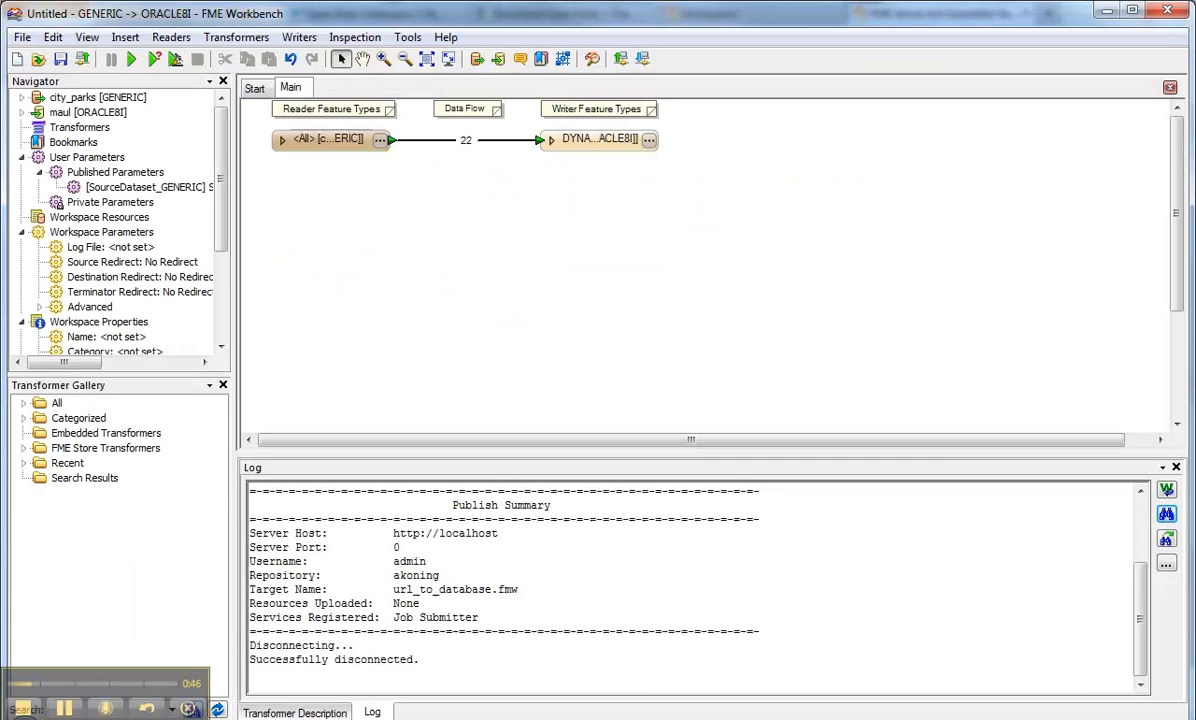
Step: Create a user parameter named 'format' from the city_parks reader's Input Format setting
{"action": "left_click", "coordinate": [22, 97]}
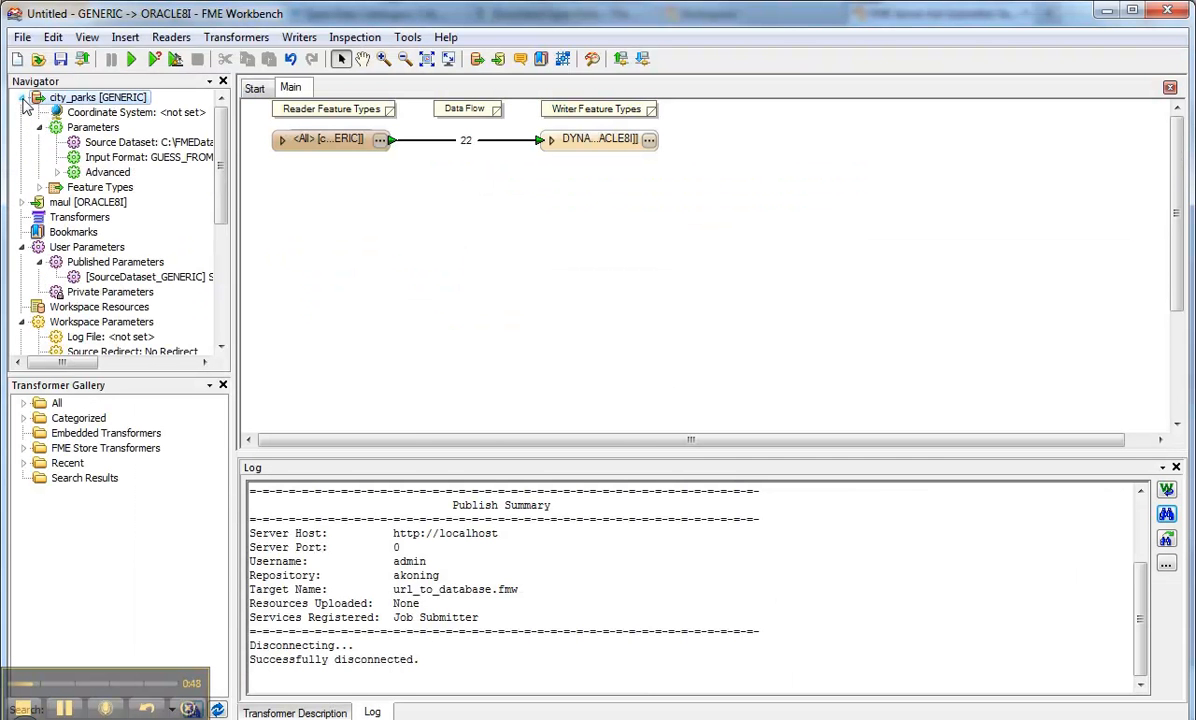
{"action": "right_click", "coordinate": [143, 160]}
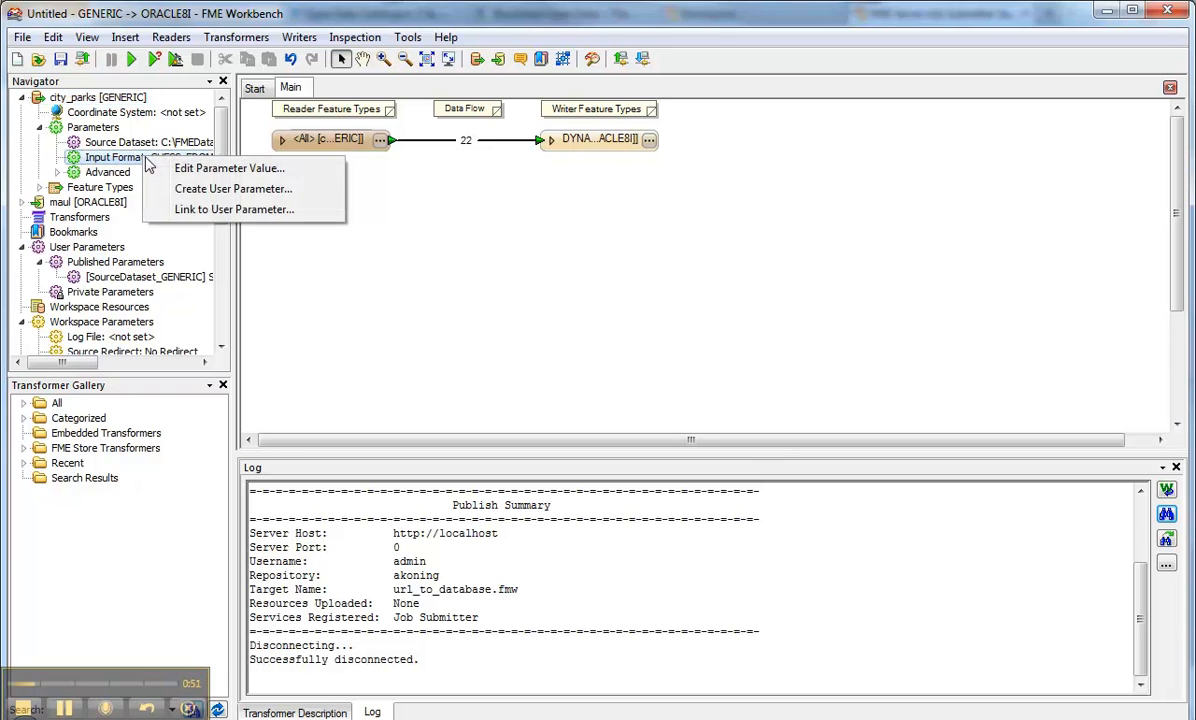
{"action": "left_click", "coordinate": [190, 177]}
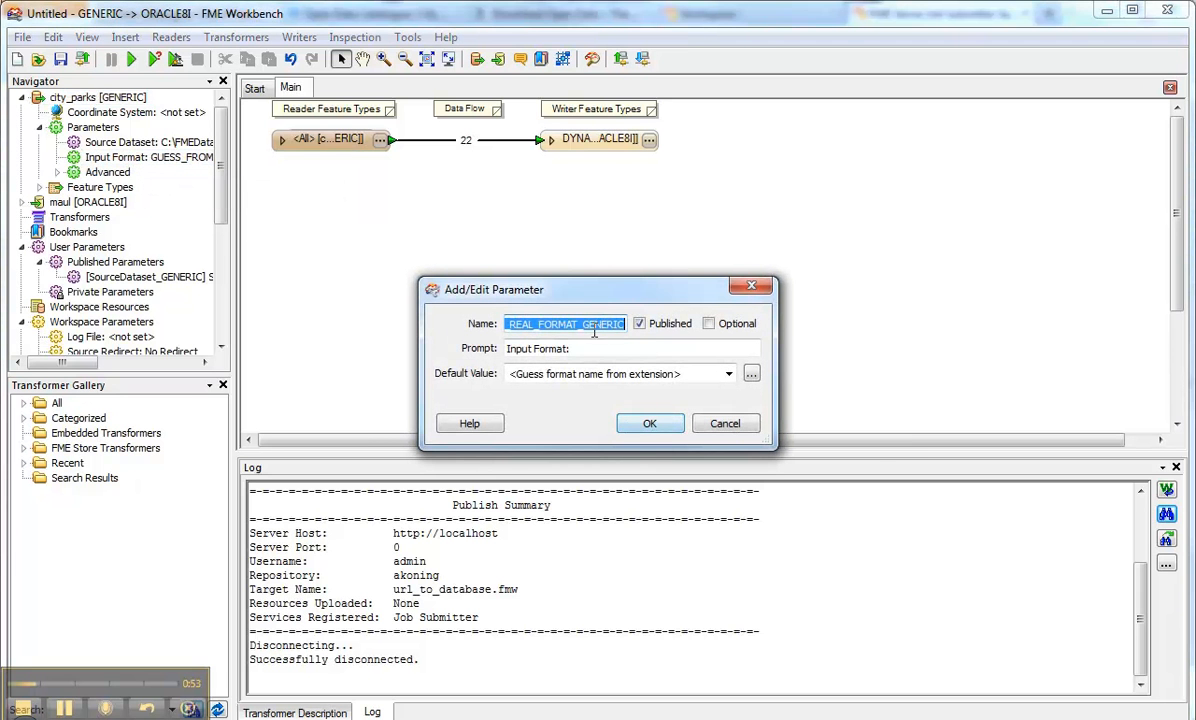
{"action": "type", "text": "format"}
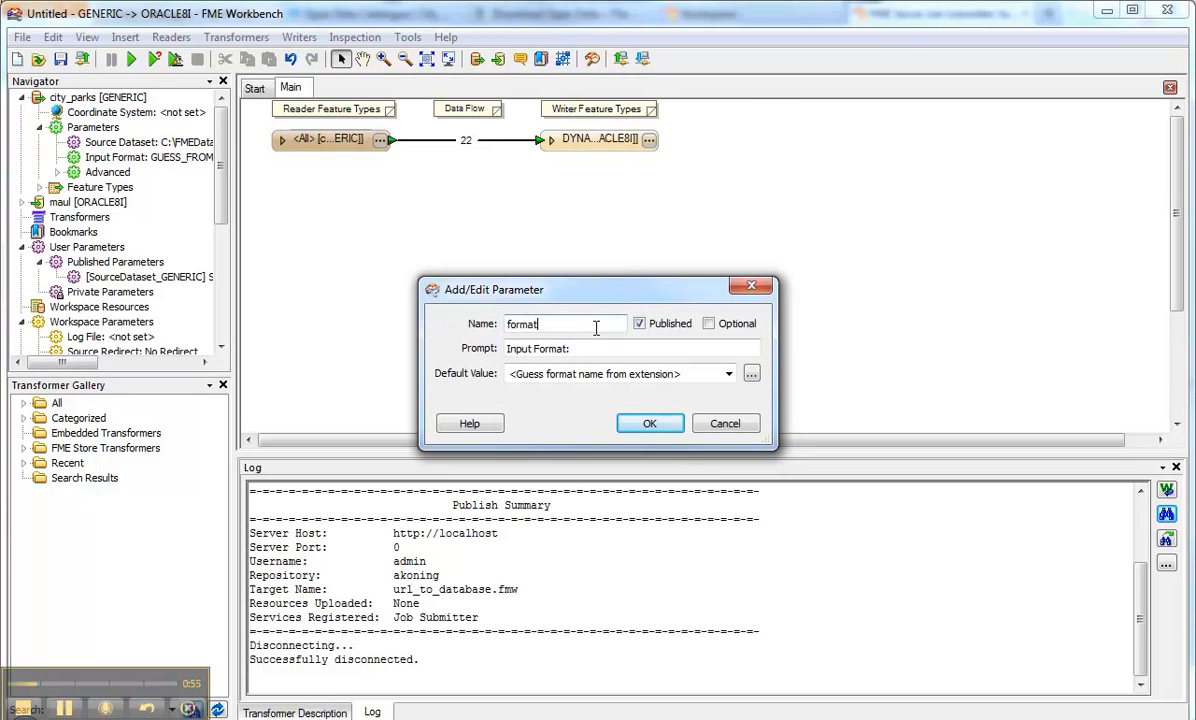
{"action": "left_click", "coordinate": [649, 423]}
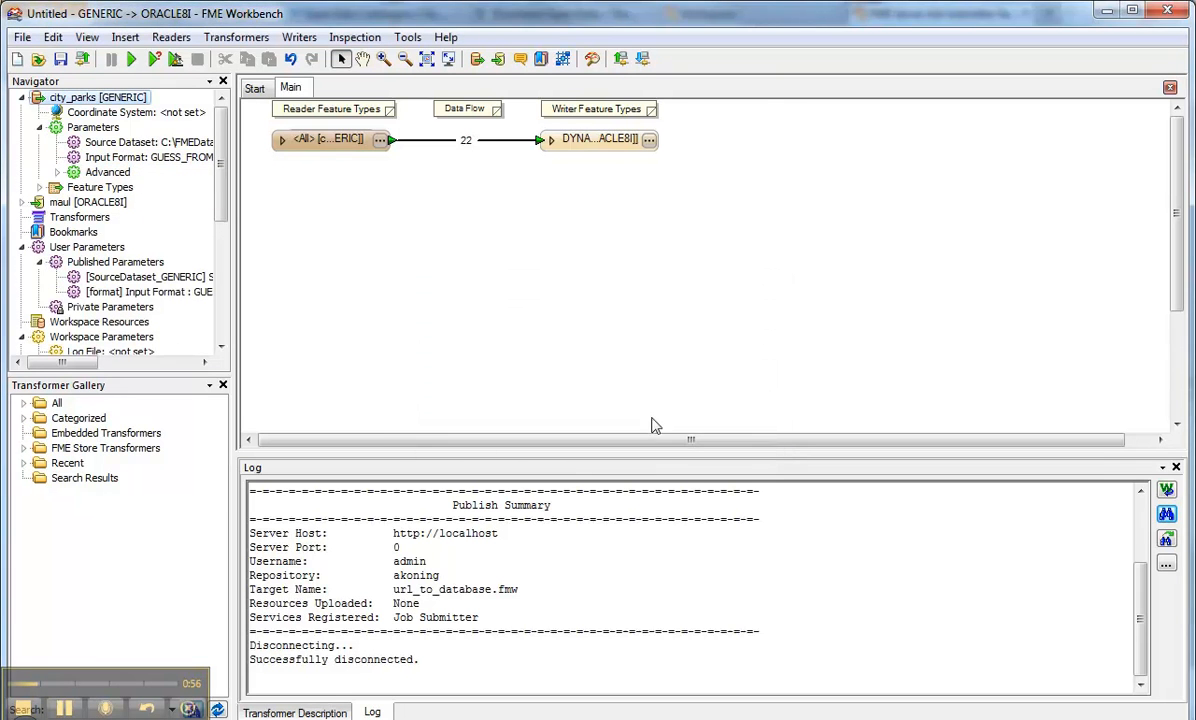
Step: Save the workspace to the Desktop as generic2oracle8i.fmw
{"action": "left_click", "coordinate": [60, 59]}
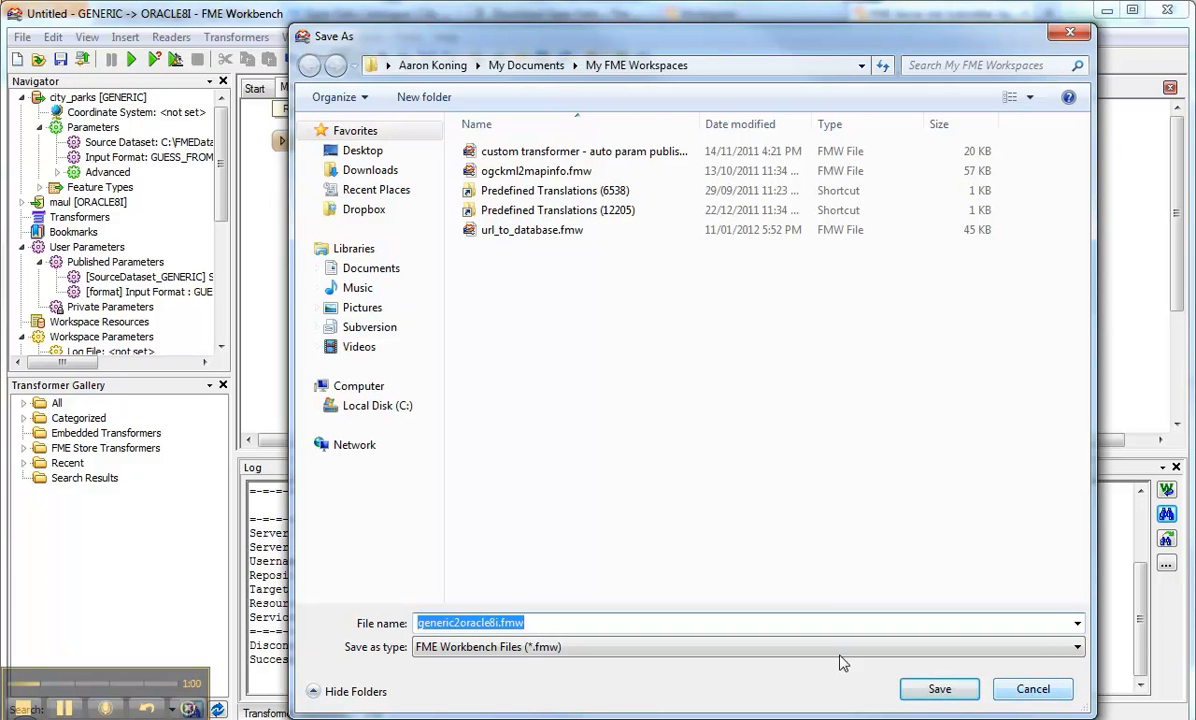
{"action": "left_click", "coordinate": [360, 150]}
{"action": "left_click", "coordinate": [940, 690]}
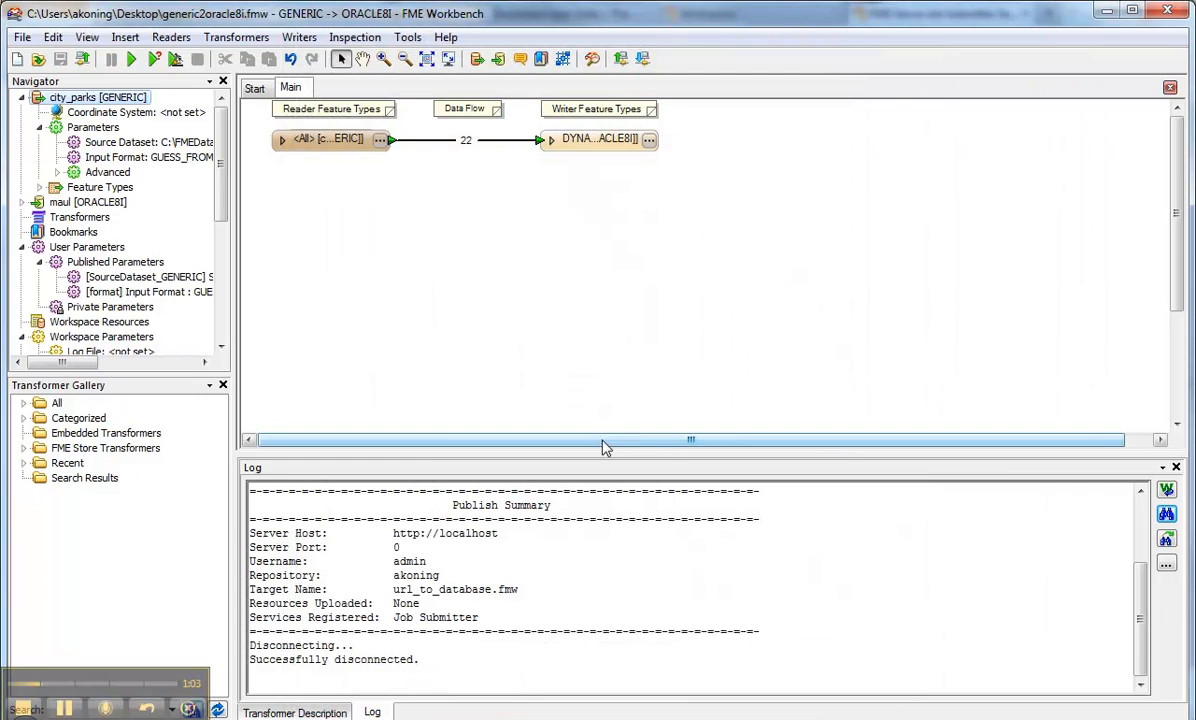
Step: Republish the workspace to FME Server as url_to_database.fmw
{"action": "left_click", "coordinate": [83, 62]}
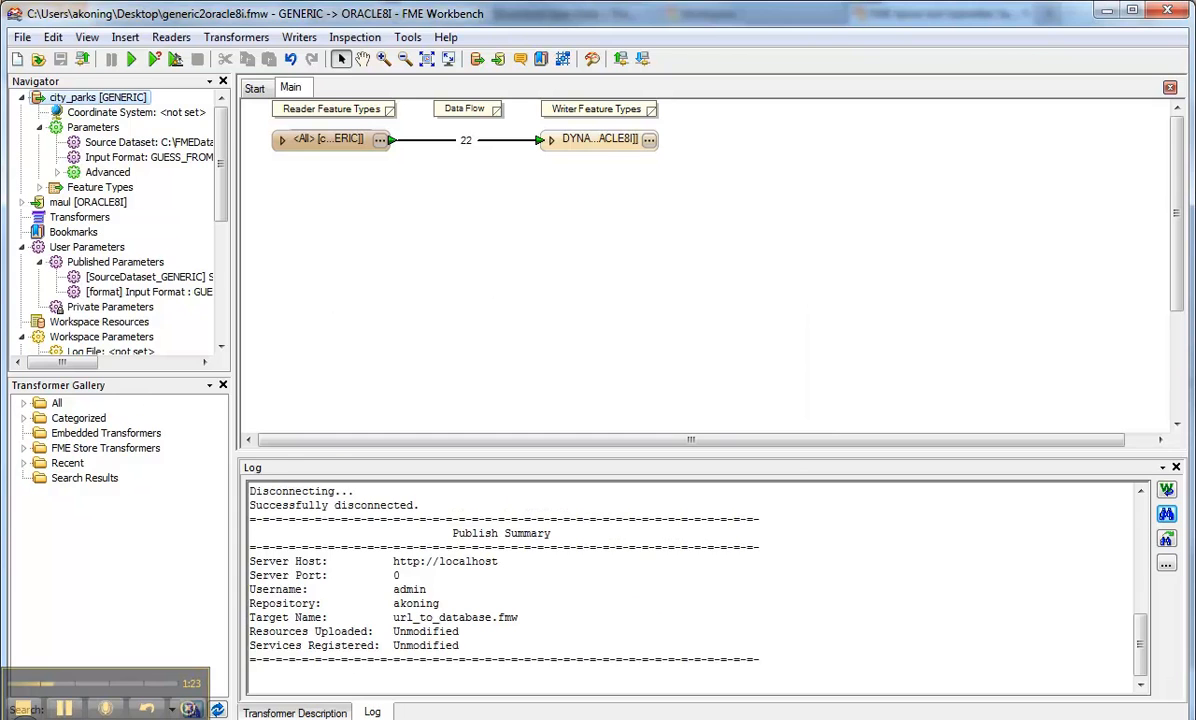
{"action": "left_click", "coordinate": [161, 717]}
{"action": "left_click", "coordinate": [773, 44]}
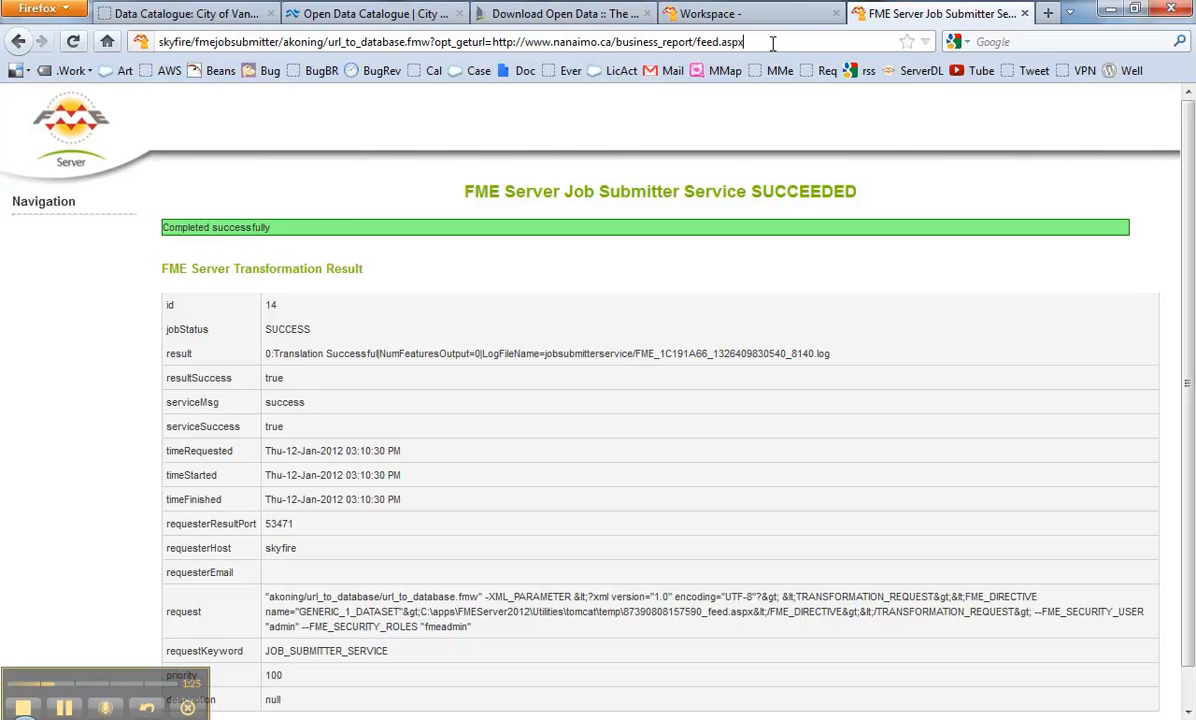
Step: Append &format=GEORSS to the job URL and rerun, producing job 15 with 41 features
{"action": "type", "text": "&format"}
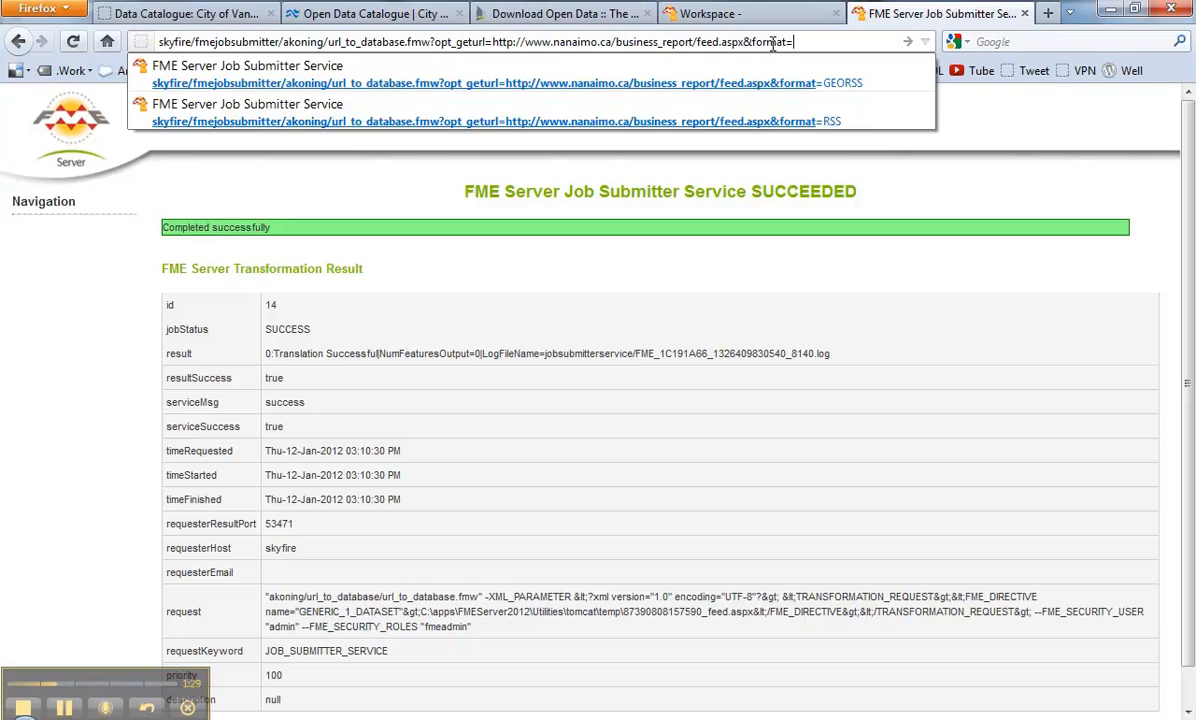
{"action": "type", "text": "=GEORSS"}
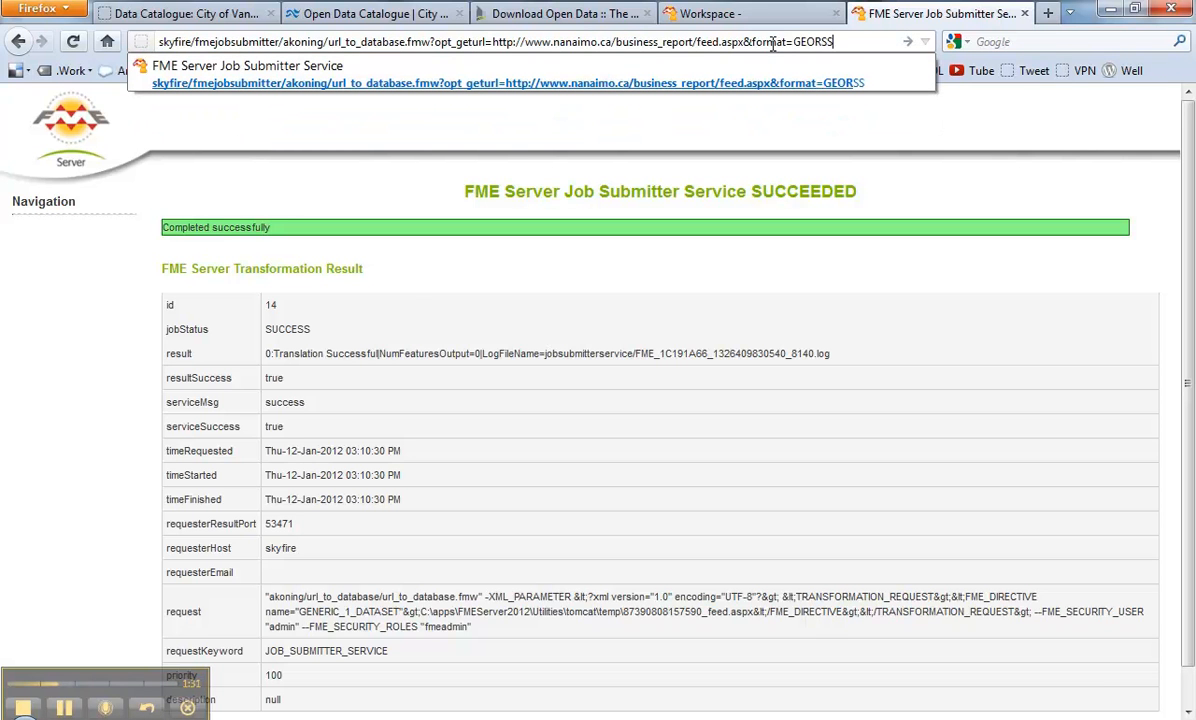
{"action": "key", "text": "Return"}
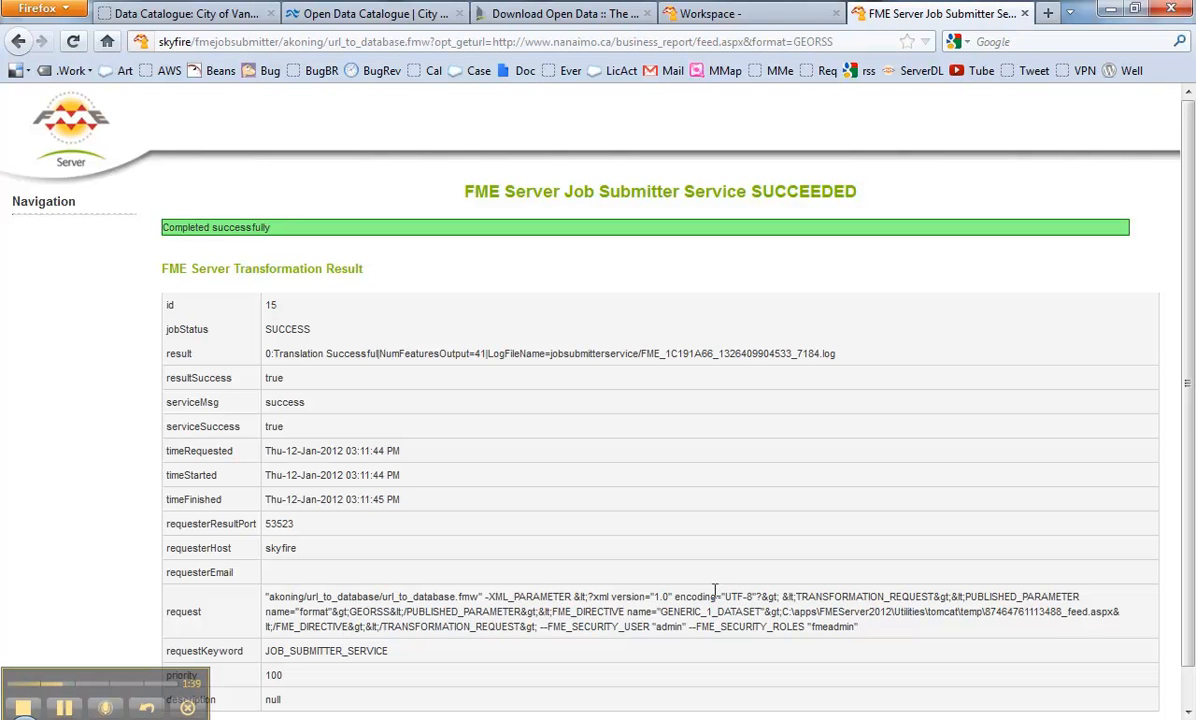
{"action": "left_click", "coordinate": [349, 17]}
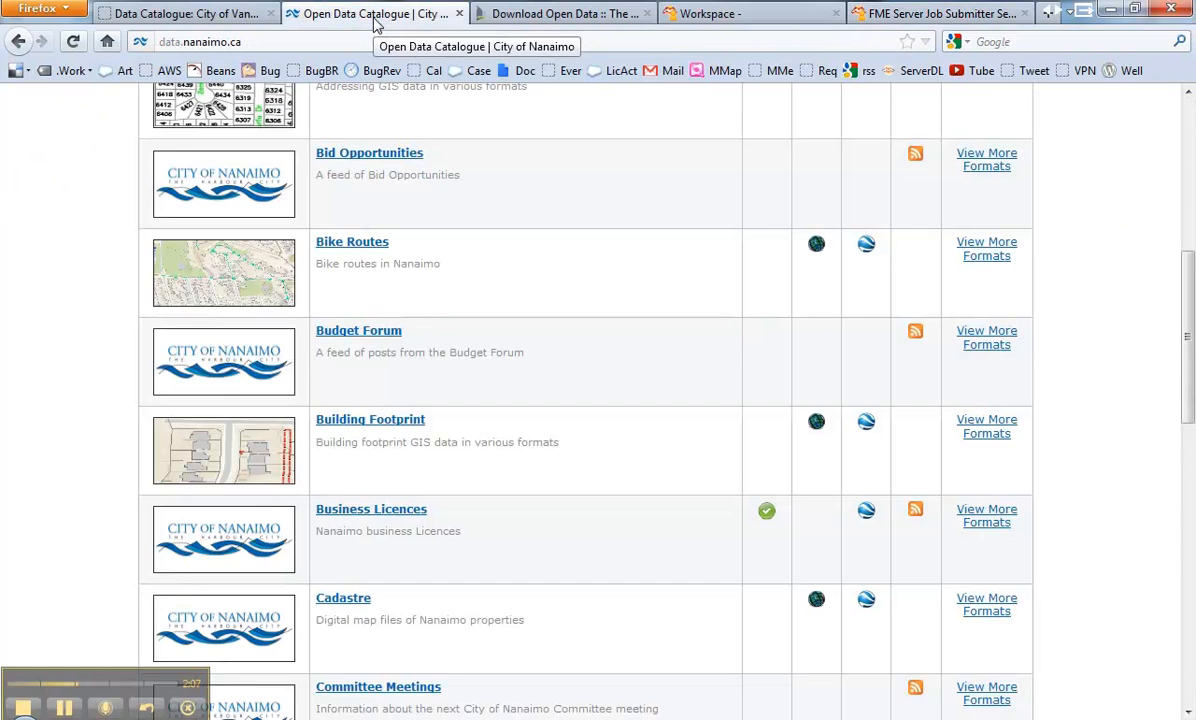
Step: Look through the Surrey Download Open Data dataset table, including Planning Data Shapefile and DWG downloads
{"action": "left_click", "coordinate": [212, 17]}
{"action": "left_click", "coordinate": [338, 15]}
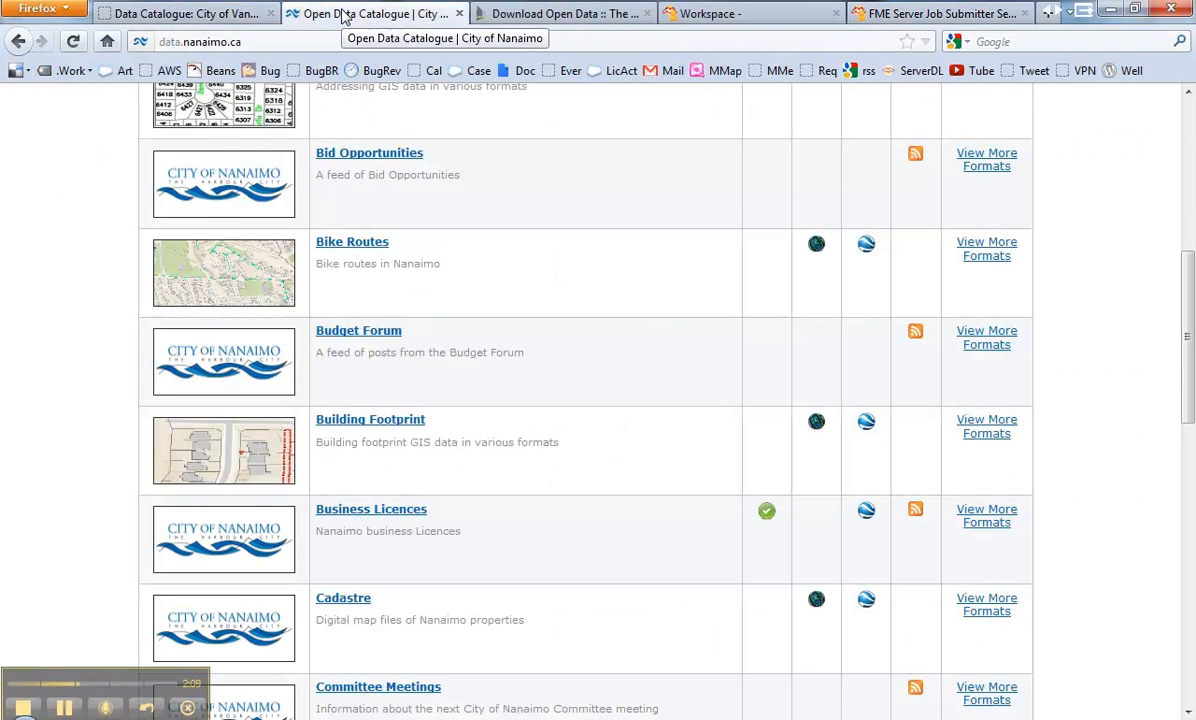
{"action": "left_click", "coordinate": [535, 17]}
{"action": "scroll", "coordinate": [346, 226], "scroll_direction": "down", "scroll_amount": 4}
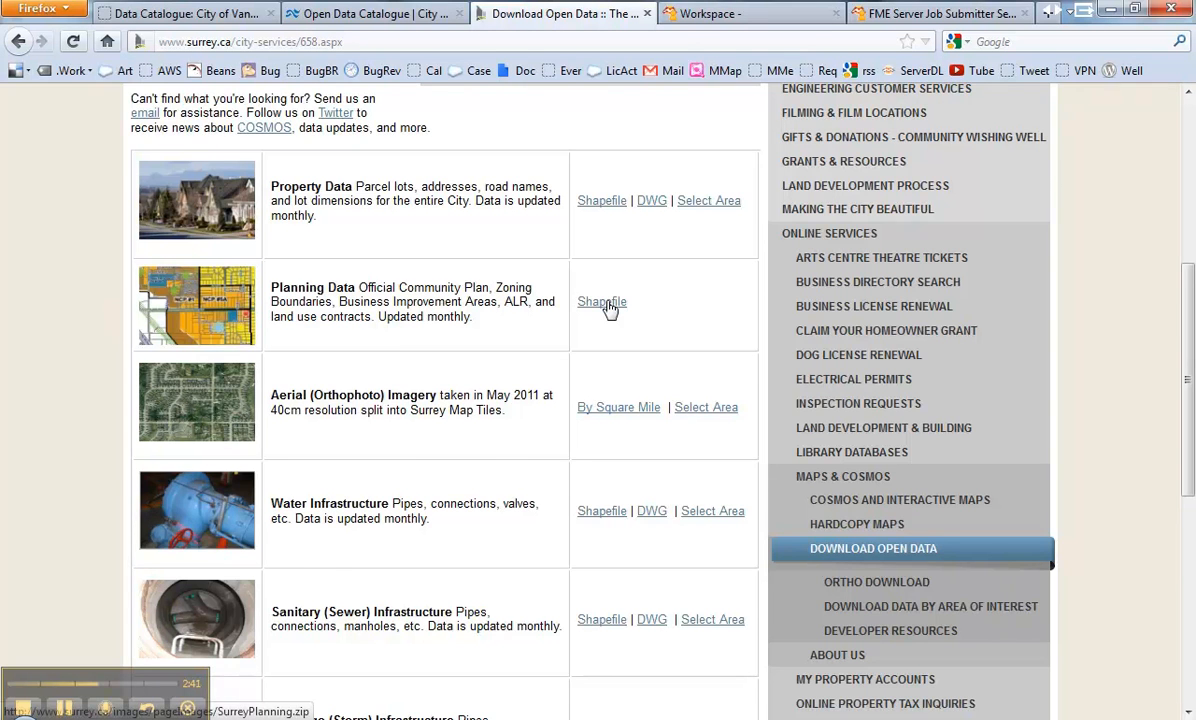
{"action": "scroll", "coordinate": [600, 305], "scroll_direction": "up", "scroll_amount": 5}
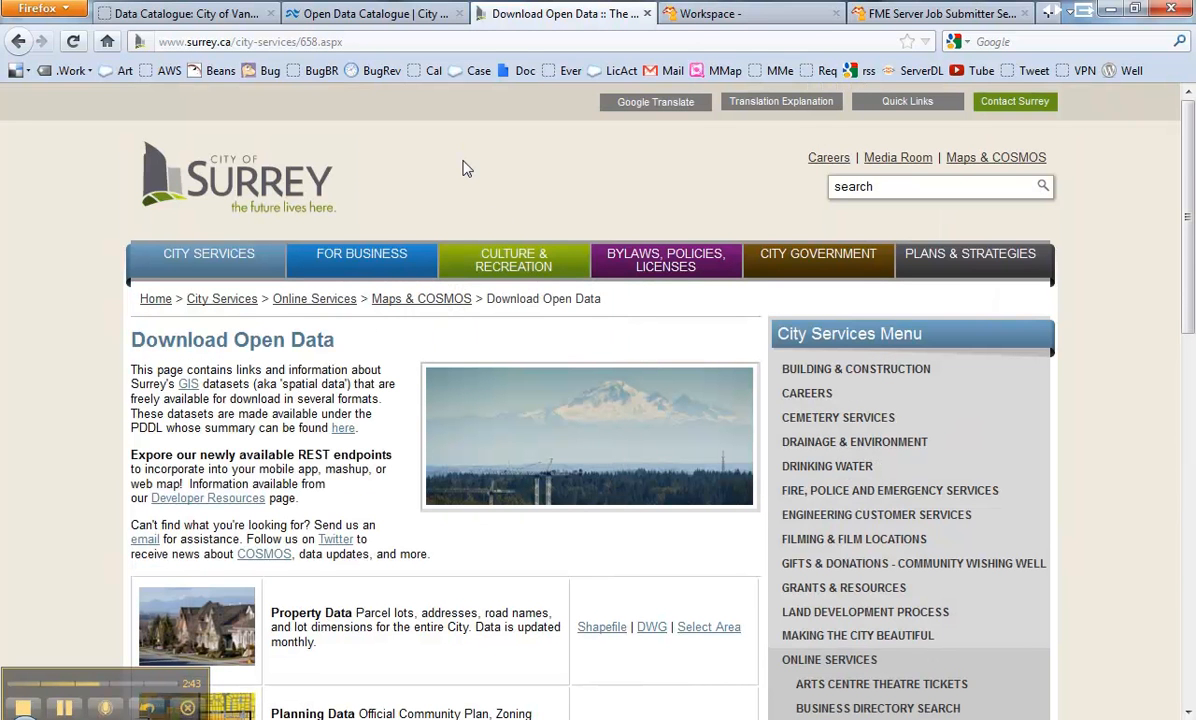